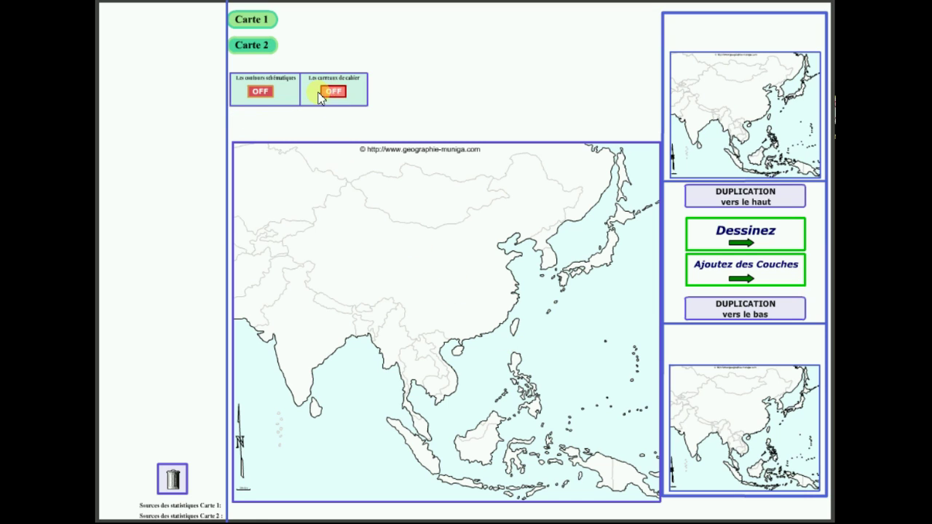
Step: Show the schematic outlines and the notebook grid over the blank Asia map and hide both again
left_click(257, 95)
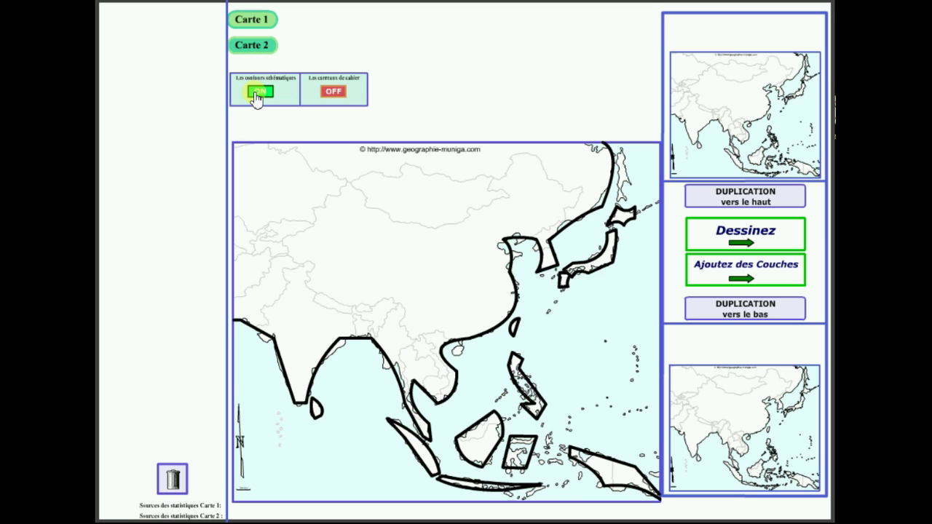
left_click(334, 93)
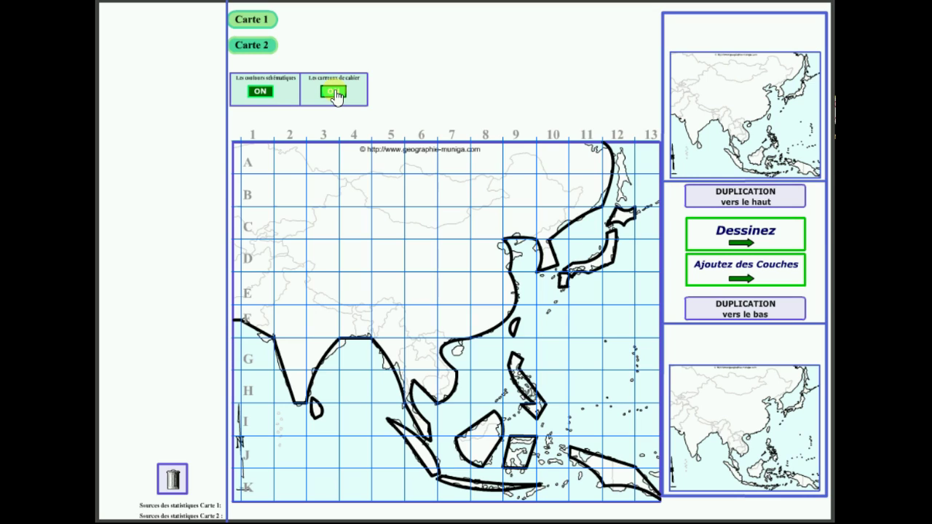
left_click(334, 92)
left_click(260, 91)
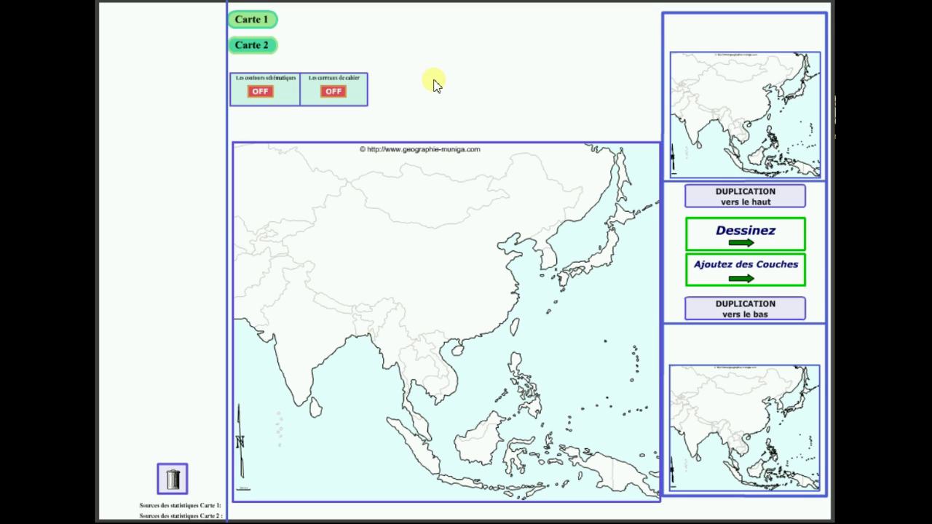
left_click(259, 49)
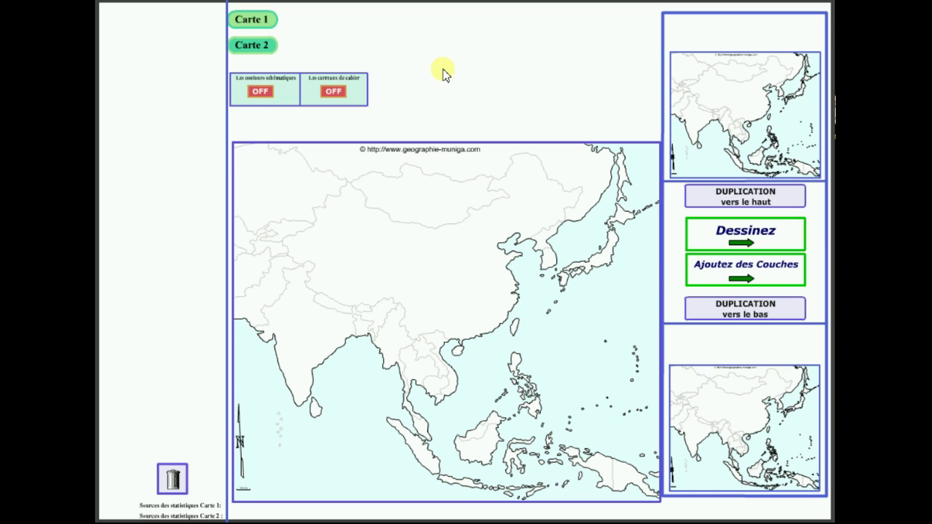
left_click(262, 24)
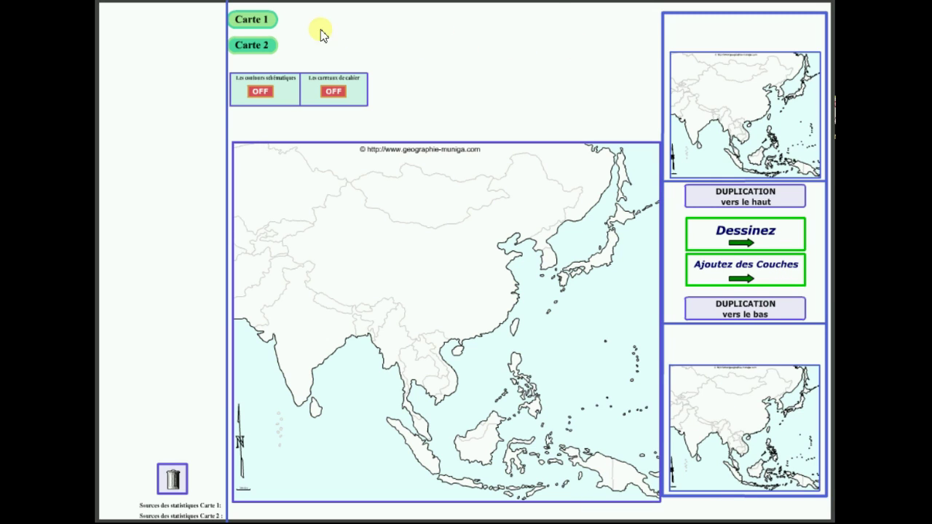
Step: Create Carte 1 from category 01-Densités - Croissance de la population with theme Densités en 1961, the yellow-to-red gradient and 3 paliers
left_click(253, 22)
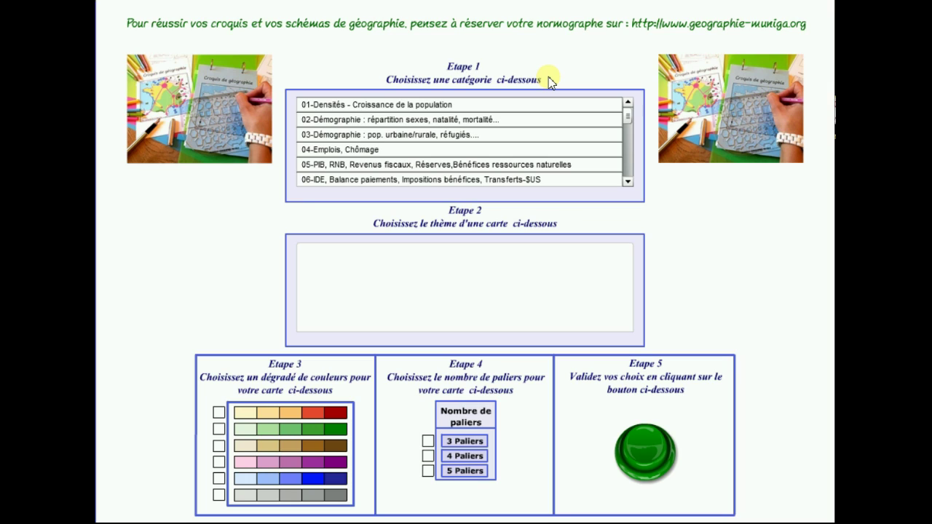
left_click(366, 109)
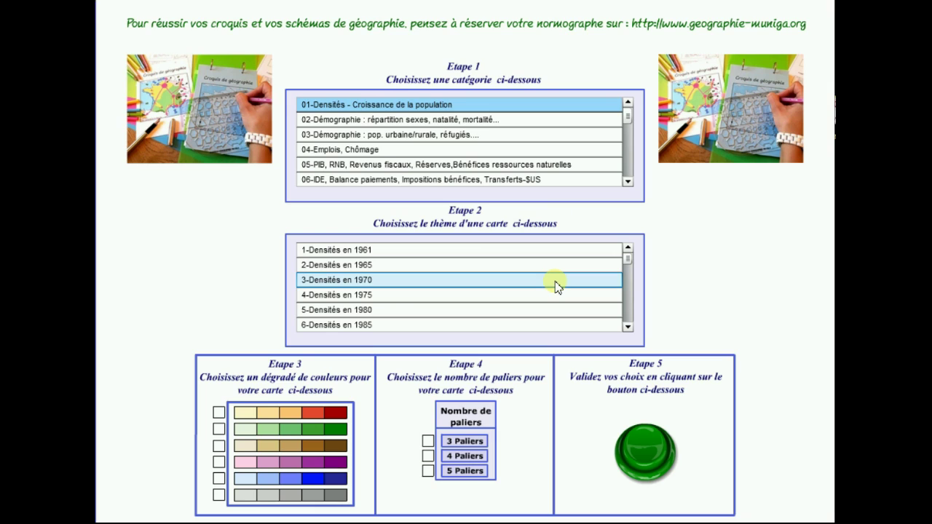
left_click(363, 252)
left_click(501, 104)
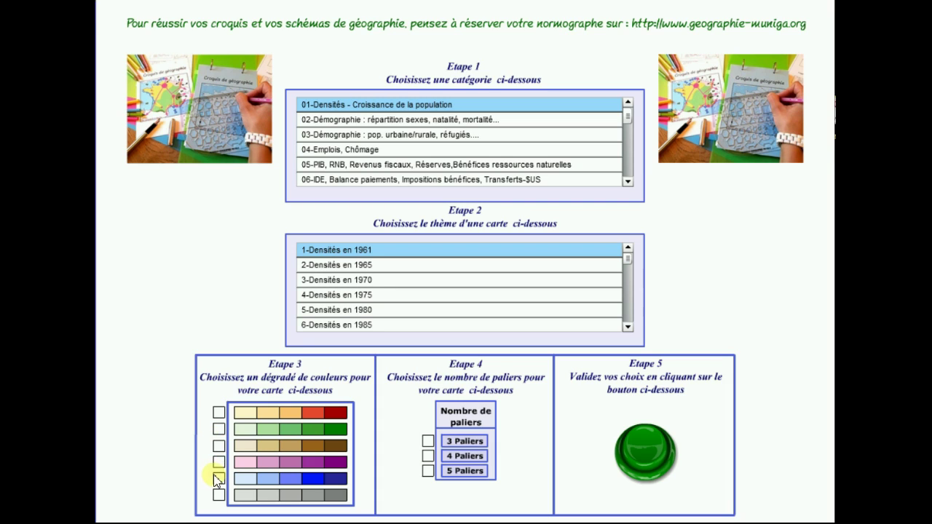
left_click(218, 415)
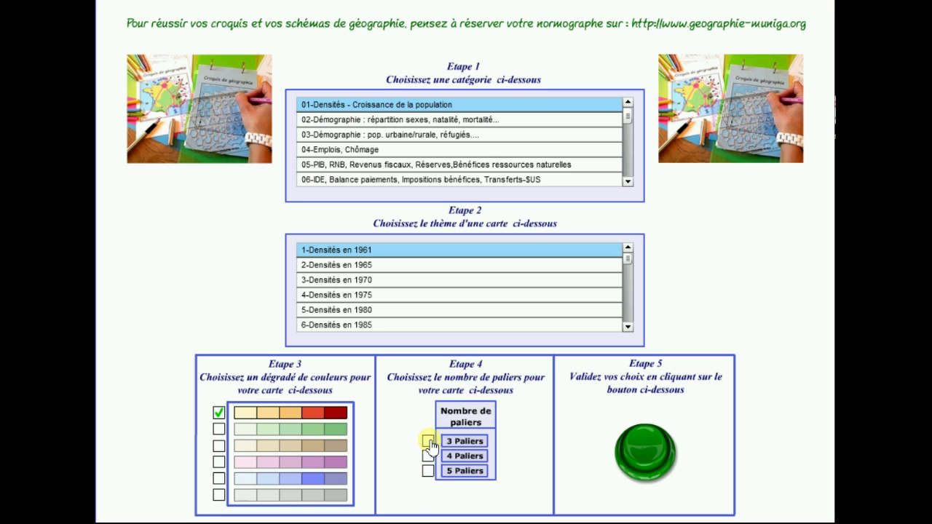
left_click(429, 441)
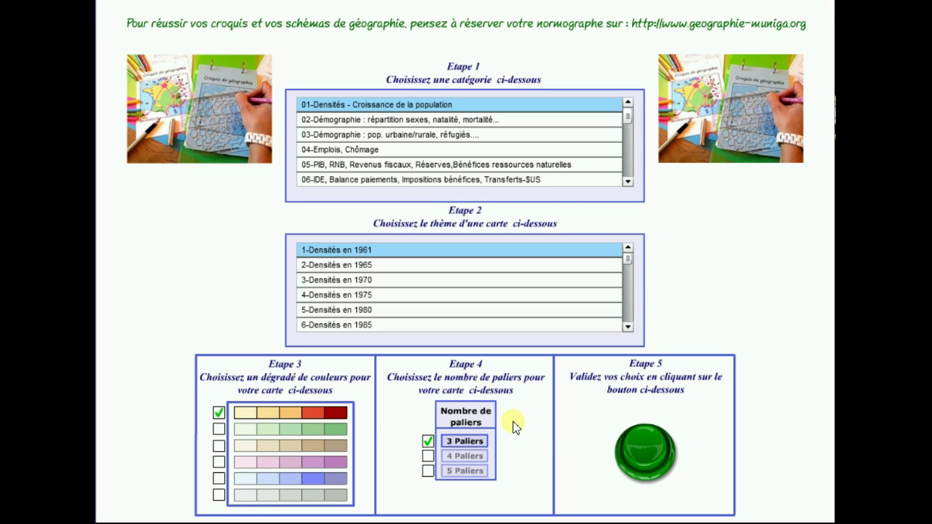
left_click(644, 451)
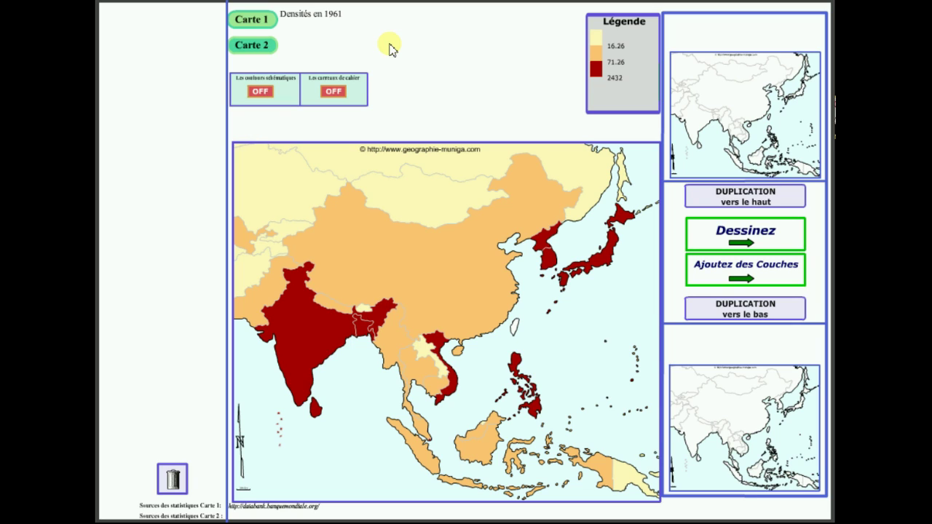
Step: Overlay the schematic outlines and notebook grid on the coloured 1961 density map and remove both again
left_click(261, 91)
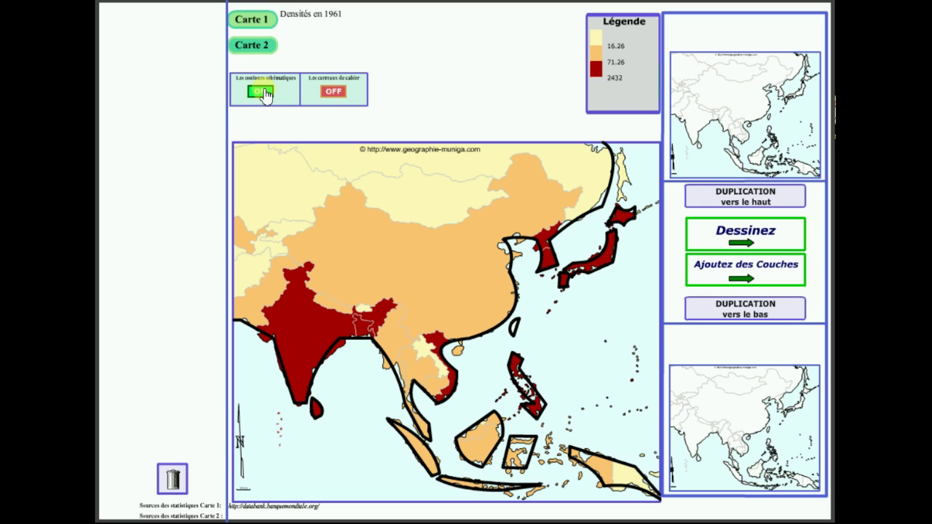
left_click(333, 93)
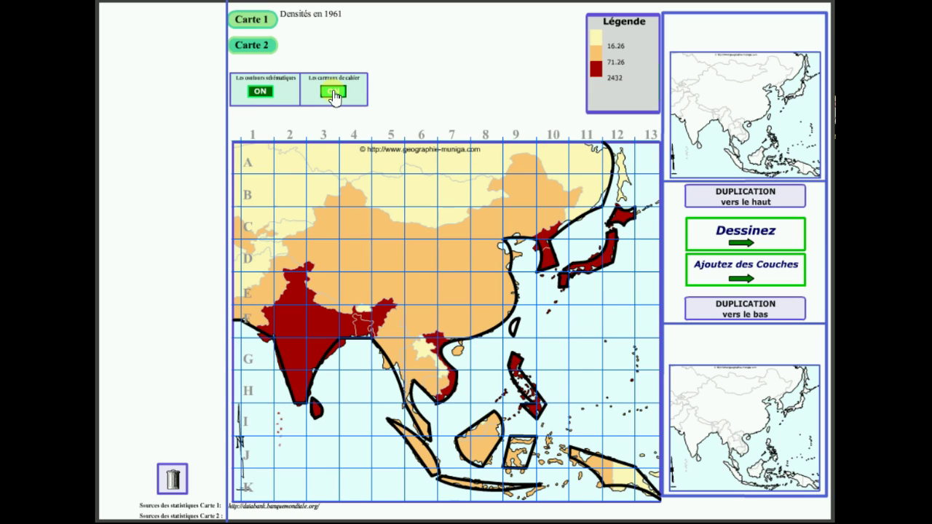
left_click(334, 92)
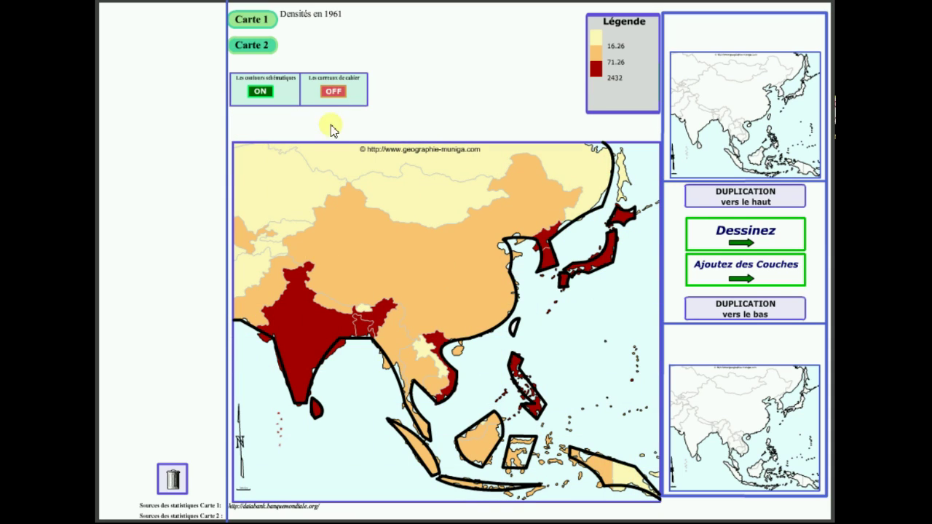
left_click(260, 93)
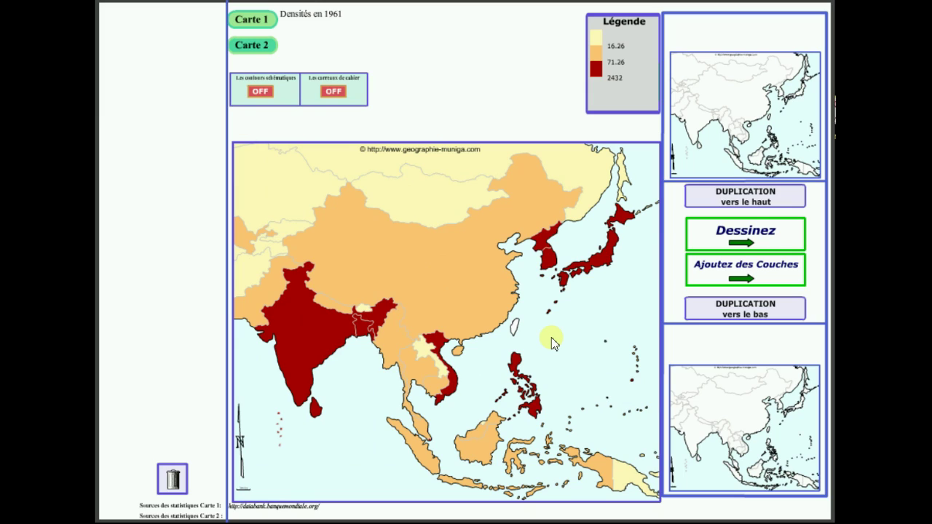
Step: Duplicate the Densités en 1961 map into both the upper and lower small comparison maps
mouse_move(706, 101)
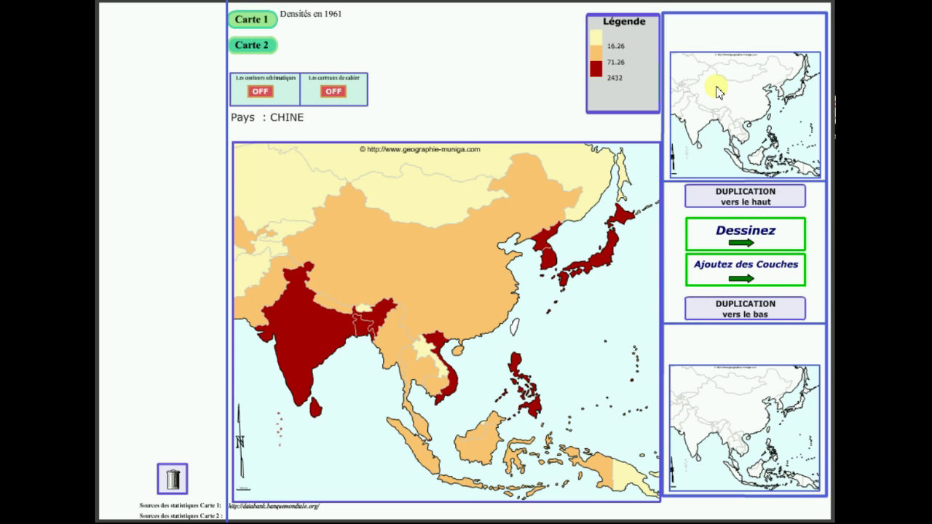
mouse_move(736, 412)
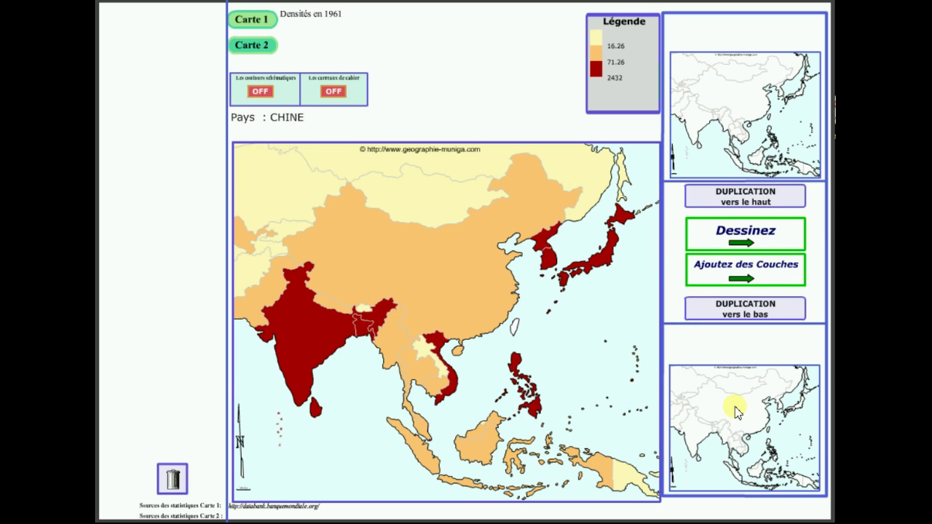
mouse_move(483, 266)
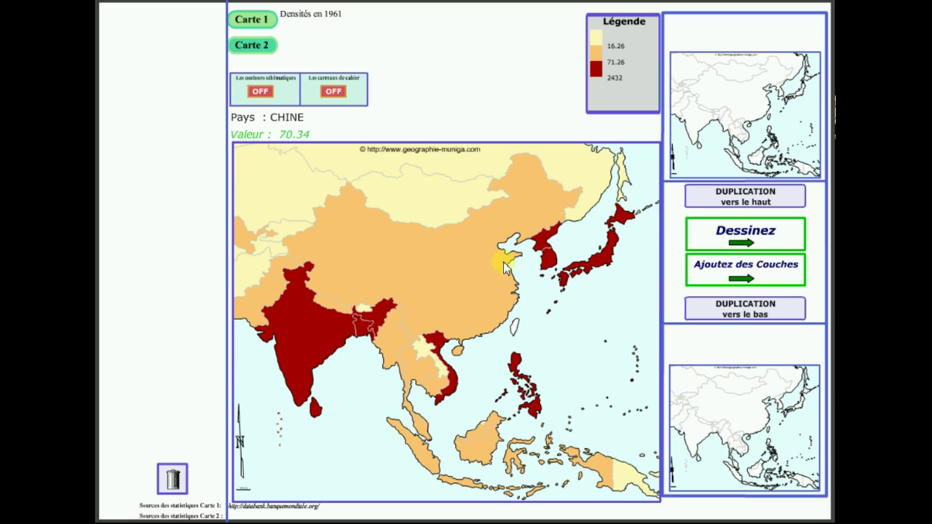
left_click(714, 203)
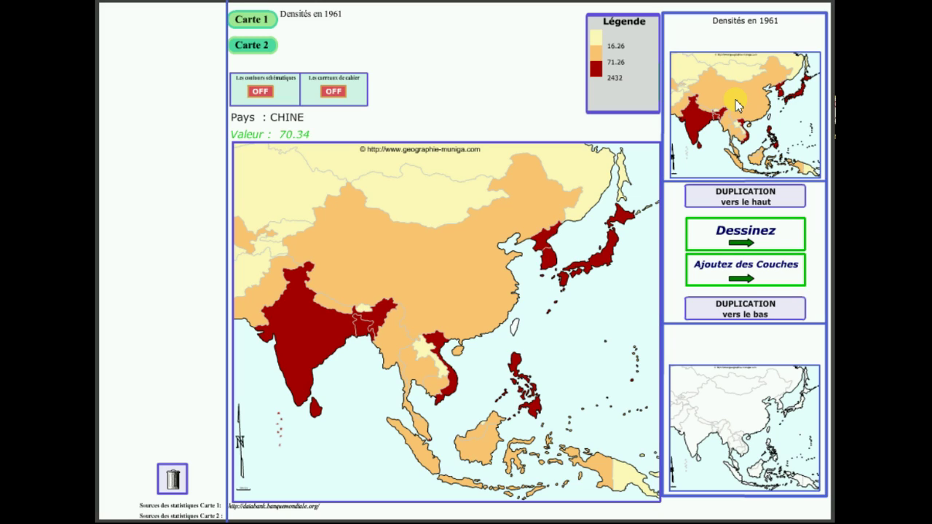
left_click(722, 311)
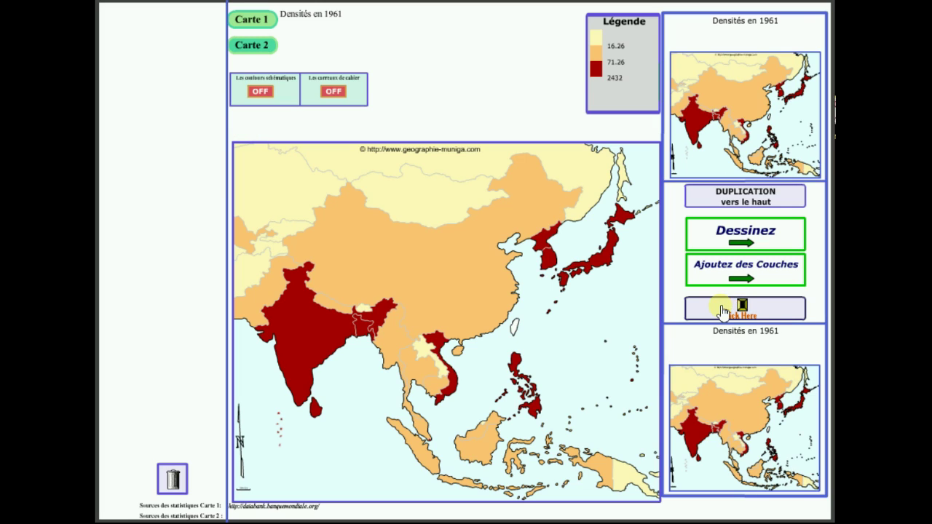
mouse_move(502, 240)
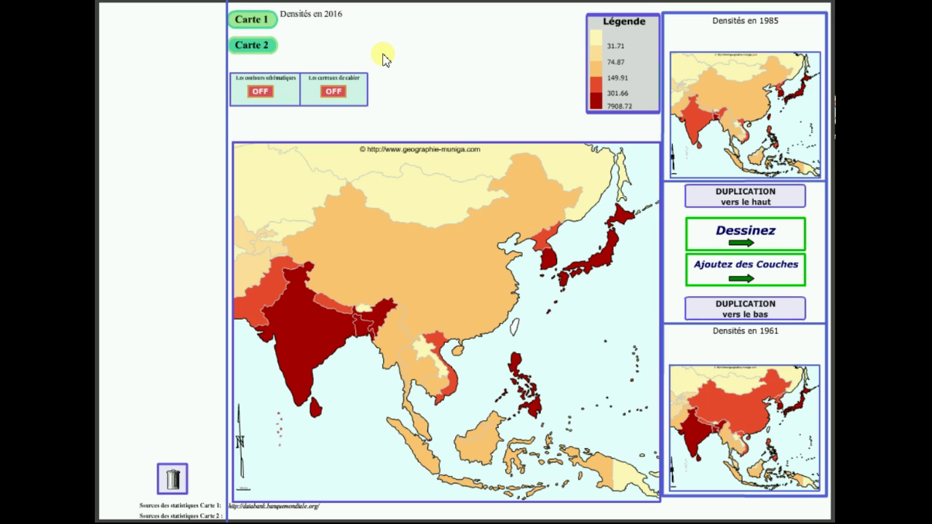
Step: Add Carte 2 from category 01-Population, réfugiés, migrants with theme Population de réfugiées par pays -2017, shown as brown circles
left_click(257, 48)
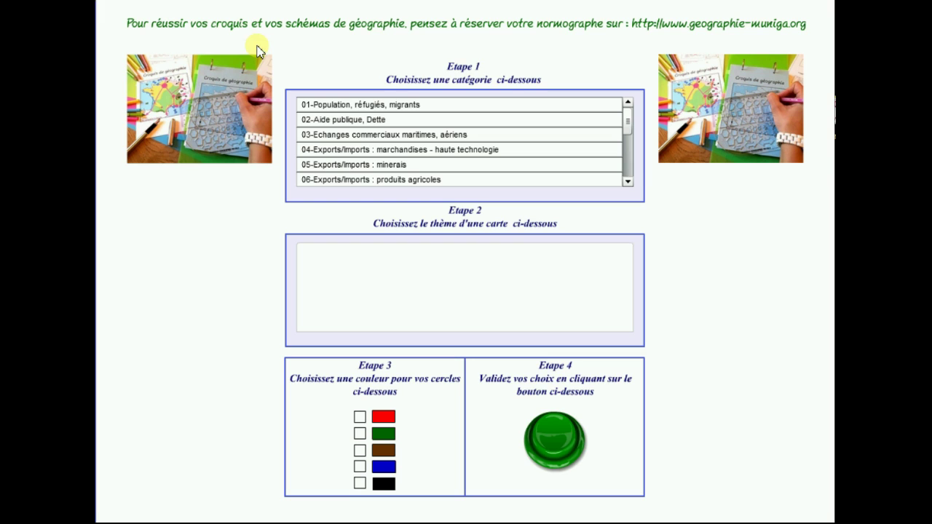
left_click(407, 106)
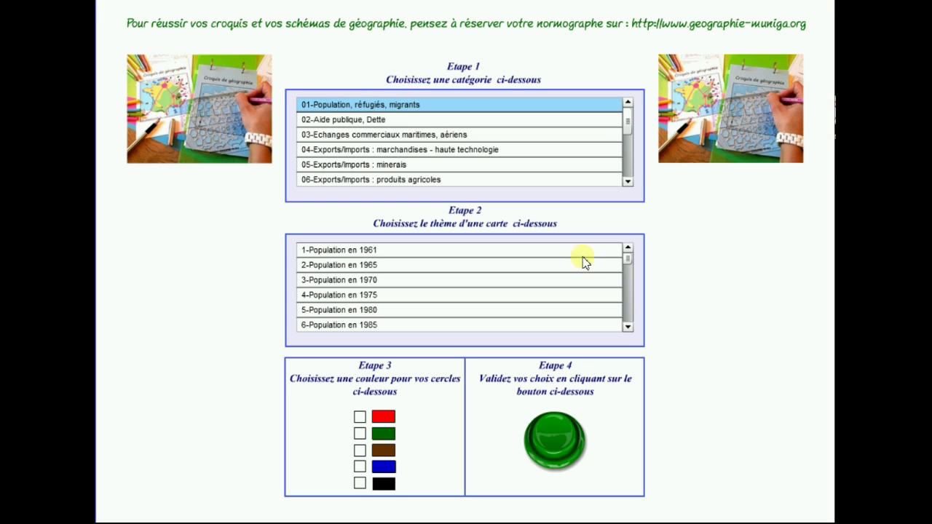
left_click_drag(626, 256, 625, 314)
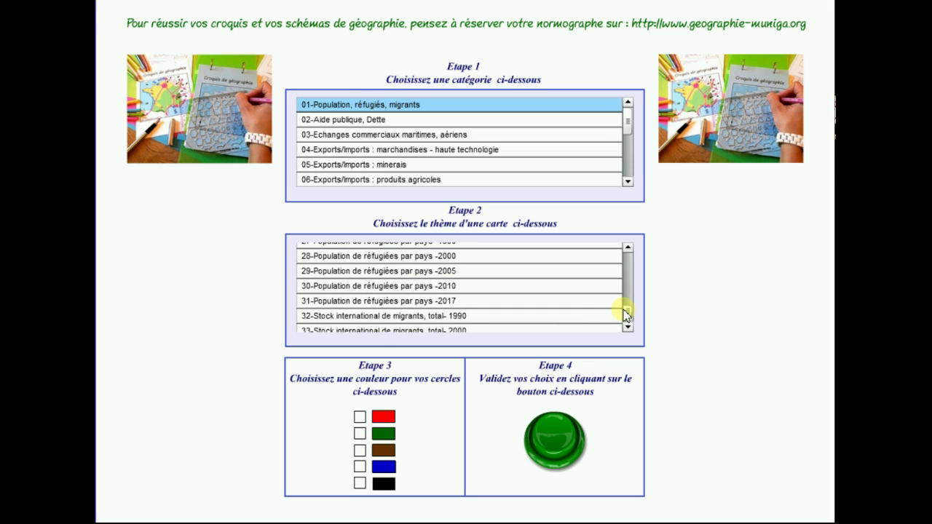
left_click(405, 305)
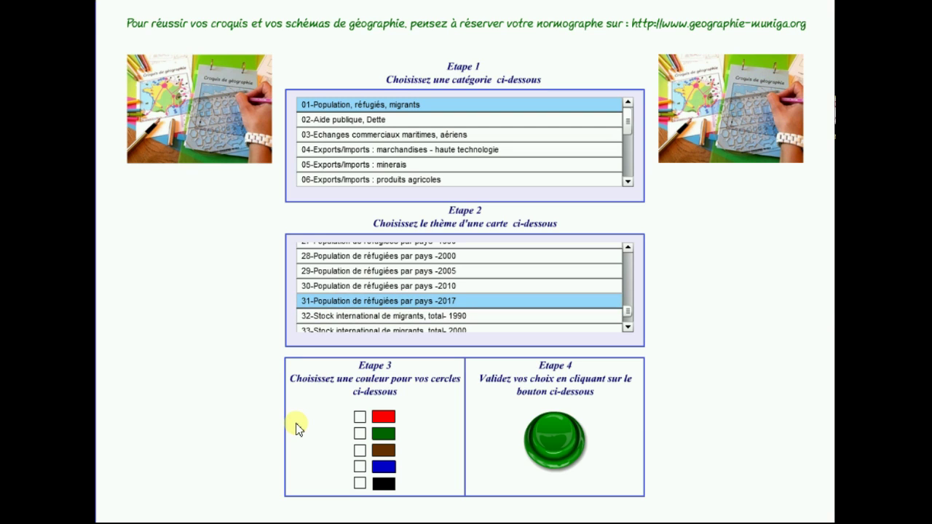
left_click(358, 451)
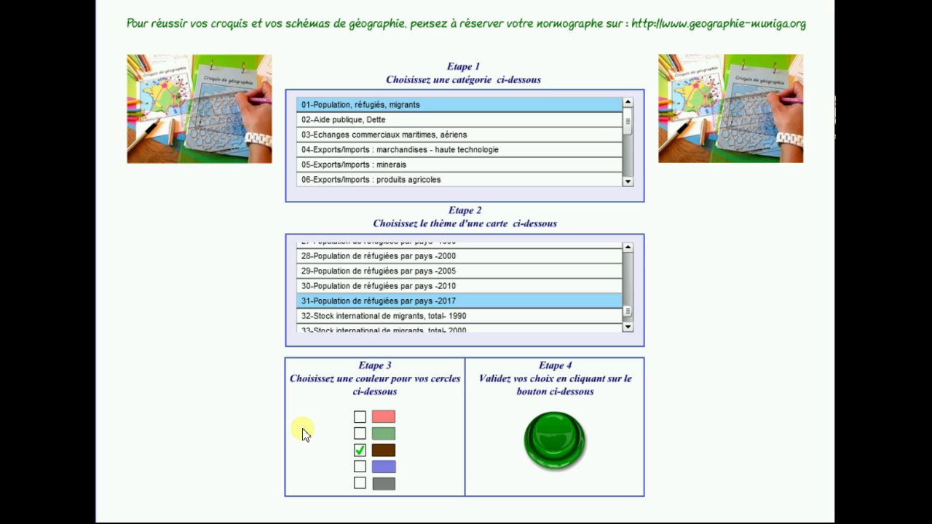
left_click(562, 444)
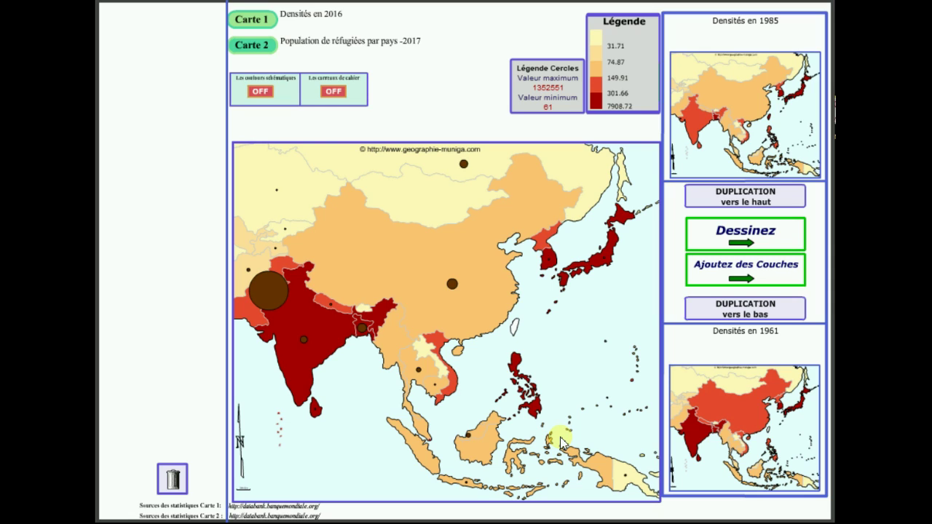
mouse_move(271, 291)
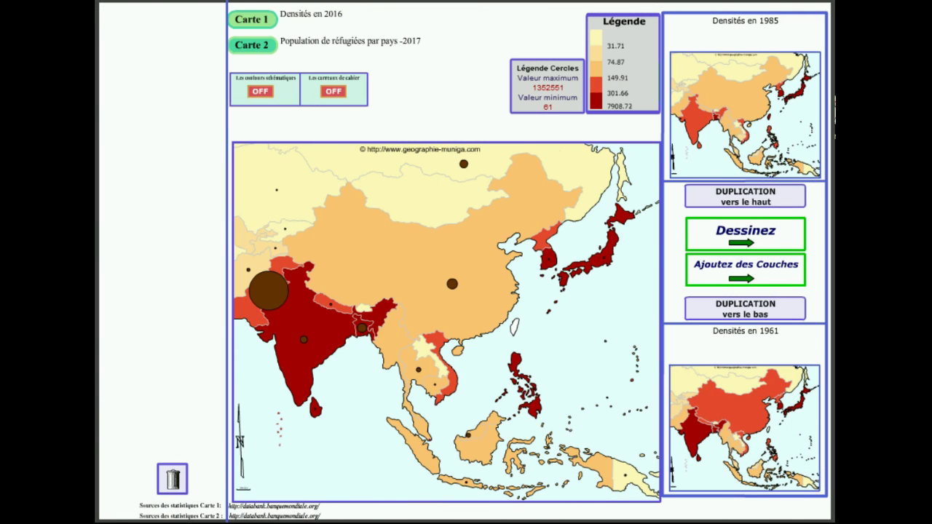
Step: Clear all data from the main and small maps, and switch the notebook grid on and off again
left_click(173, 478)
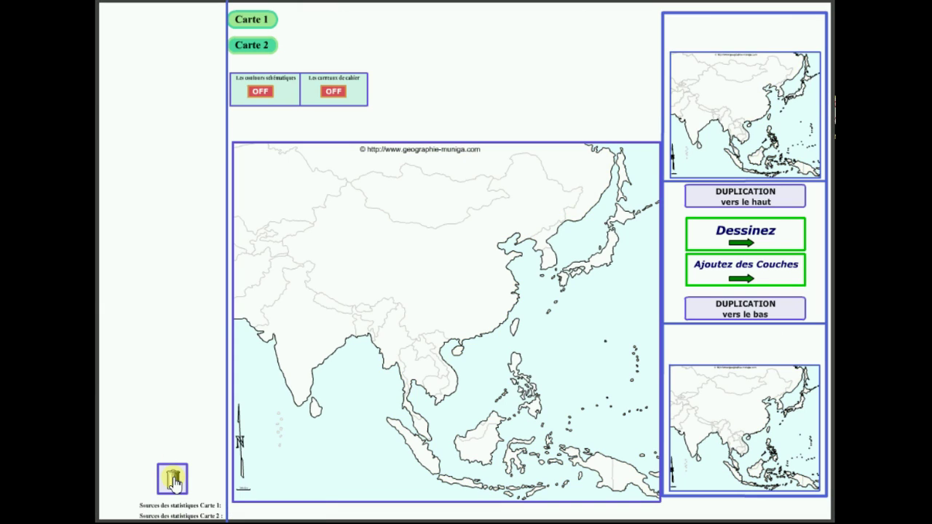
left_click(333, 92)
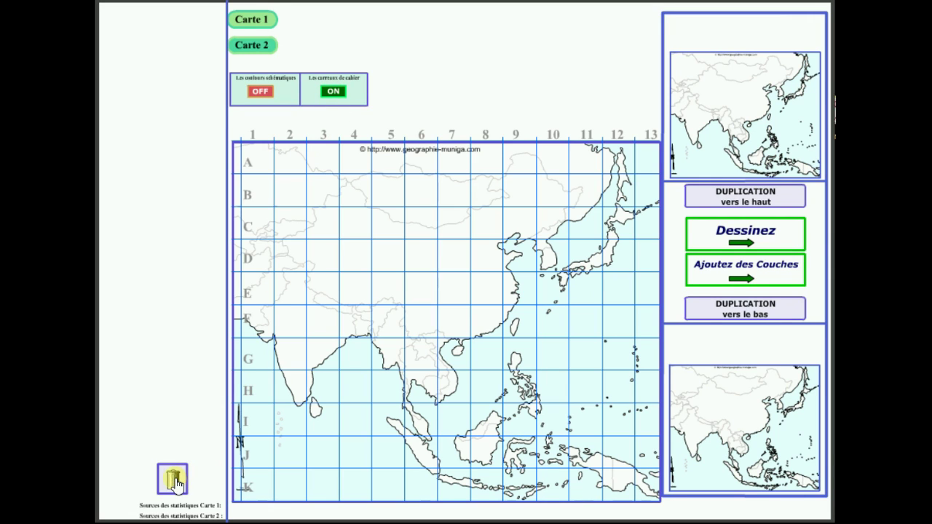
left_click(334, 93)
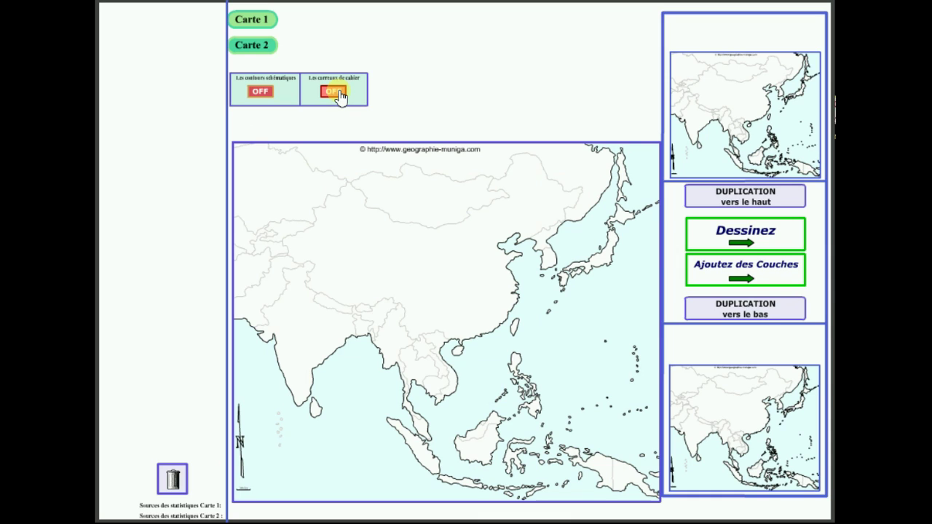
Step: Create Carte 1 with the Densités - Croissance de la population theme Densités en 1961, using the yellow-to-red gradient and 5 paliers
left_click(251, 19)
left_click(364, 105)
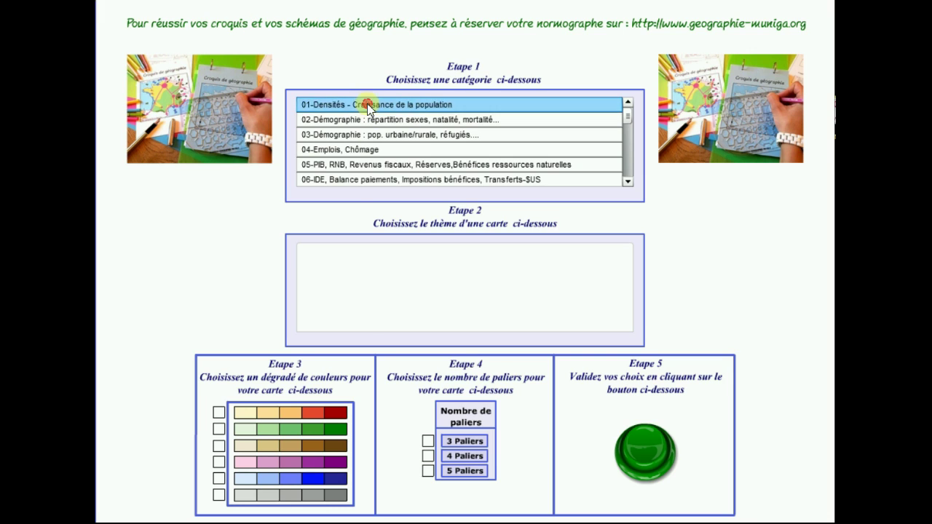
left_click(218, 411)
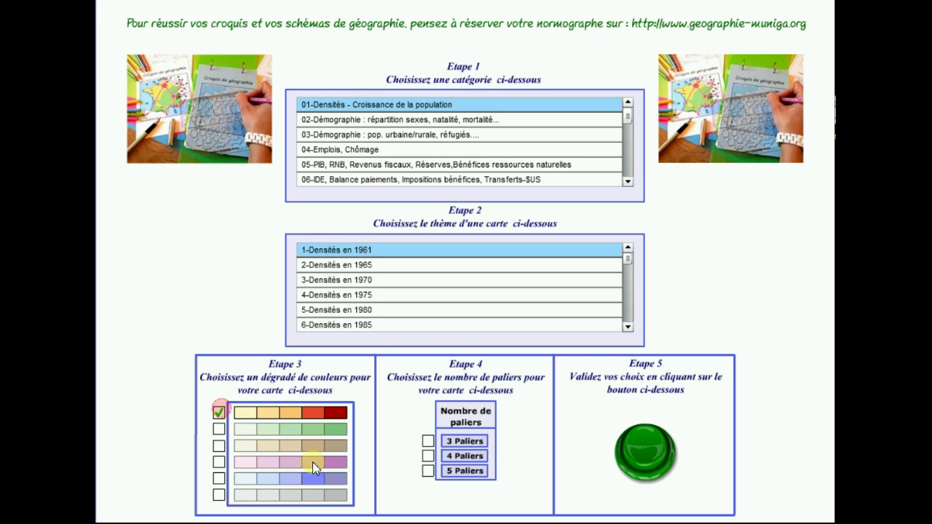
left_click(427, 470)
left_click(644, 451)
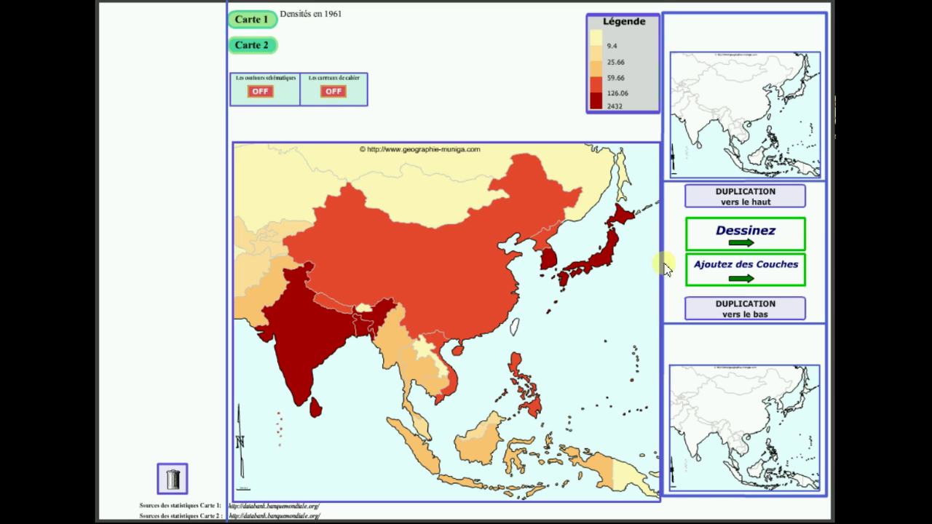
Step: Open the additional layers, show the Cours d'eau et plans d'eau layer on the map and hide it again
left_click(731, 277)
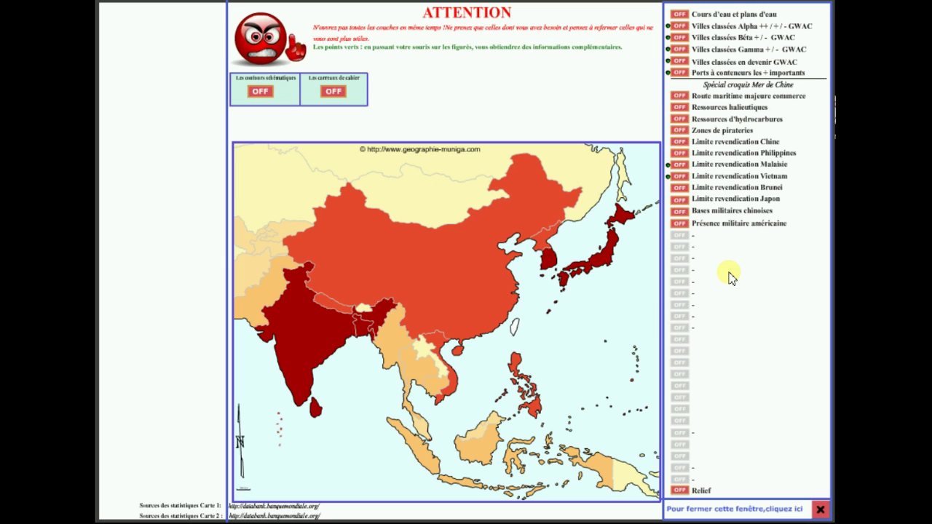
left_click(679, 16)
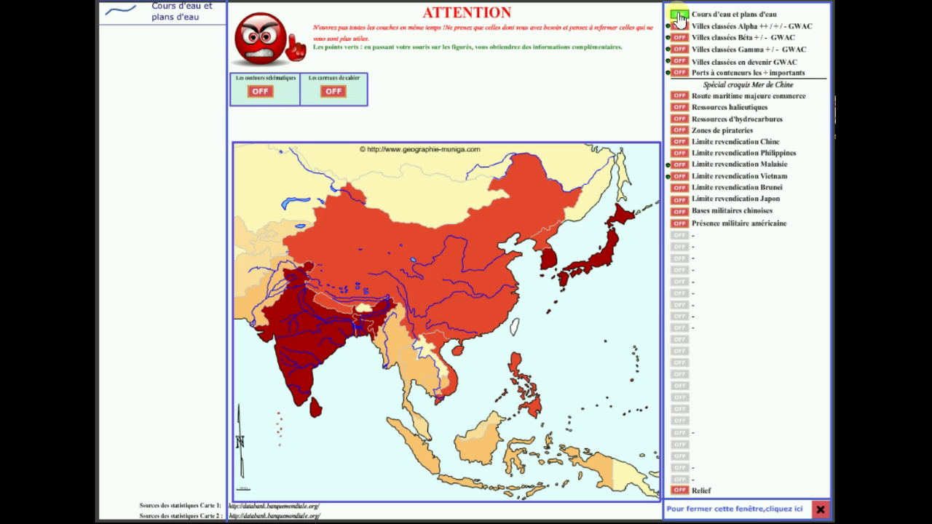
left_click(678, 16)
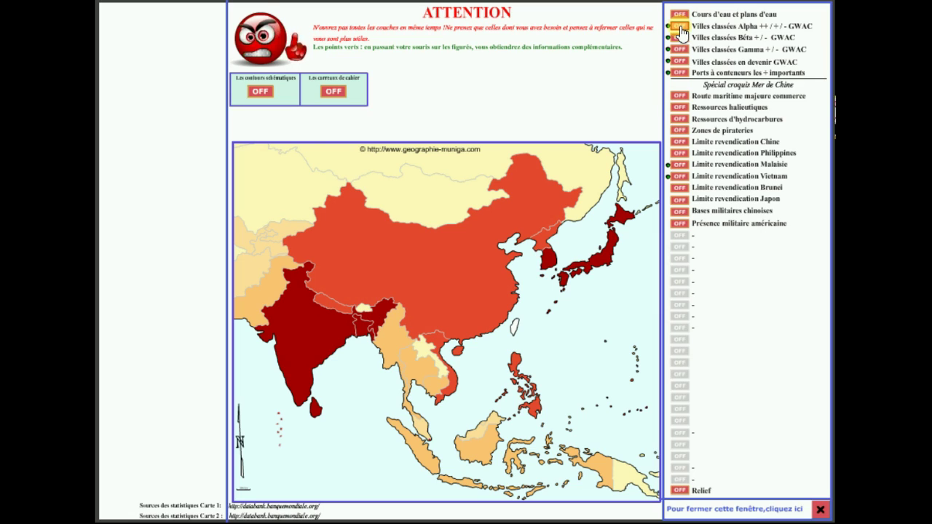
Step: Show the GWAC city layers Alpha, Béta and Gamma on the map and inspect the city circle in South Korea
left_click(680, 27)
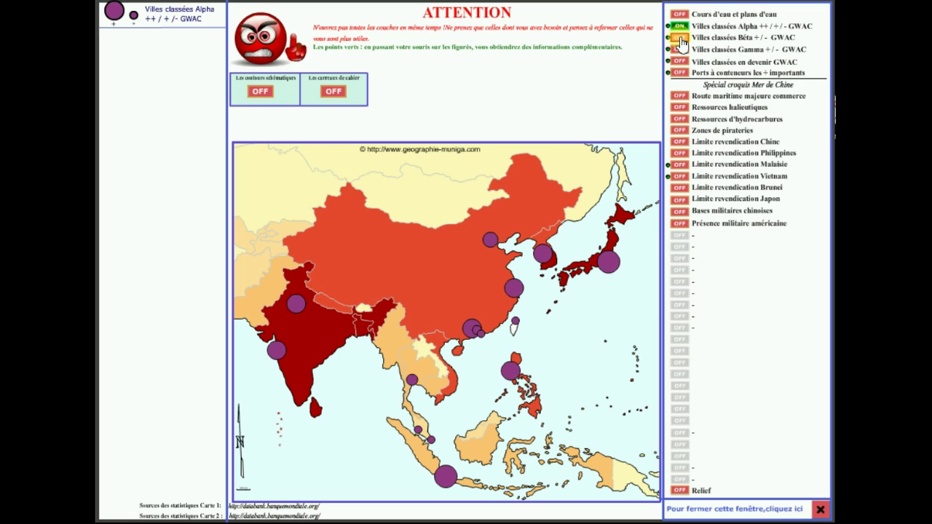
left_click(680, 38)
left_click(680, 50)
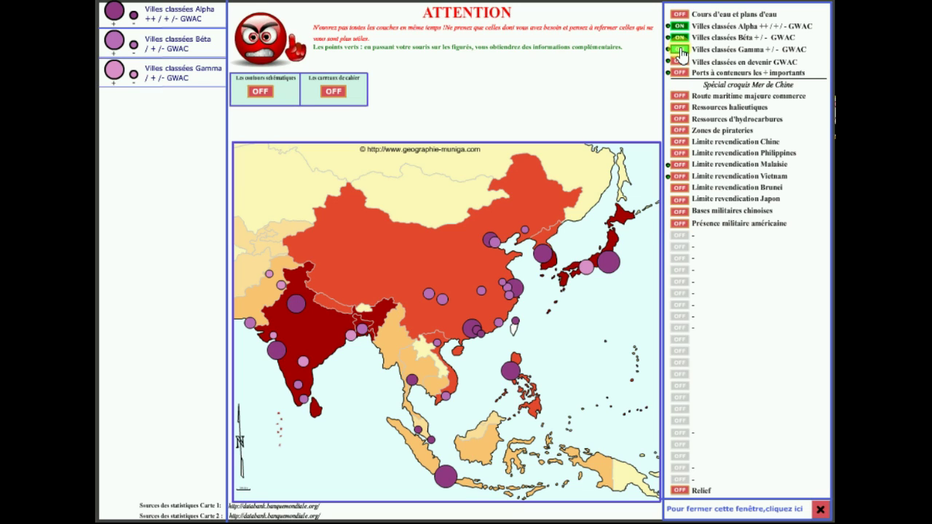
mouse_move(545, 254)
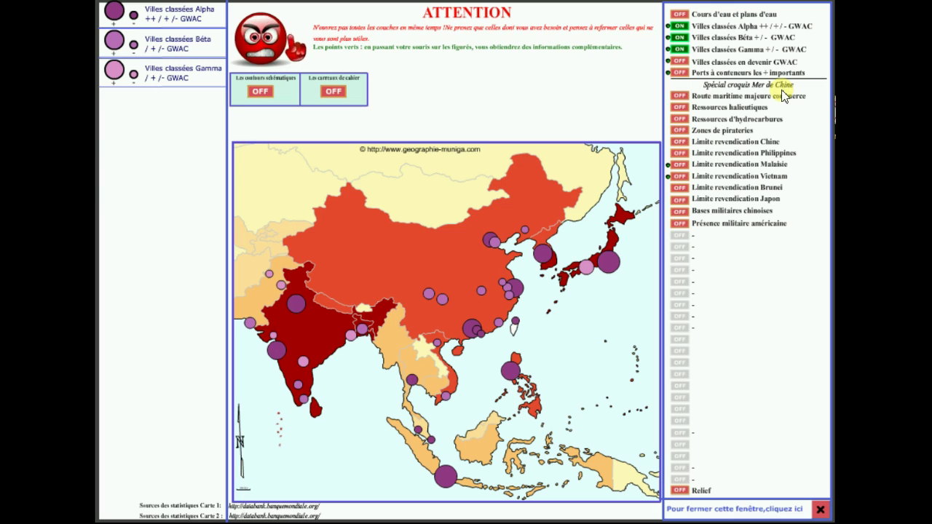
Step: Switch the Présence militaire américaine layer on and off, and do the same with Bases militaires chinoises
left_click(679, 226)
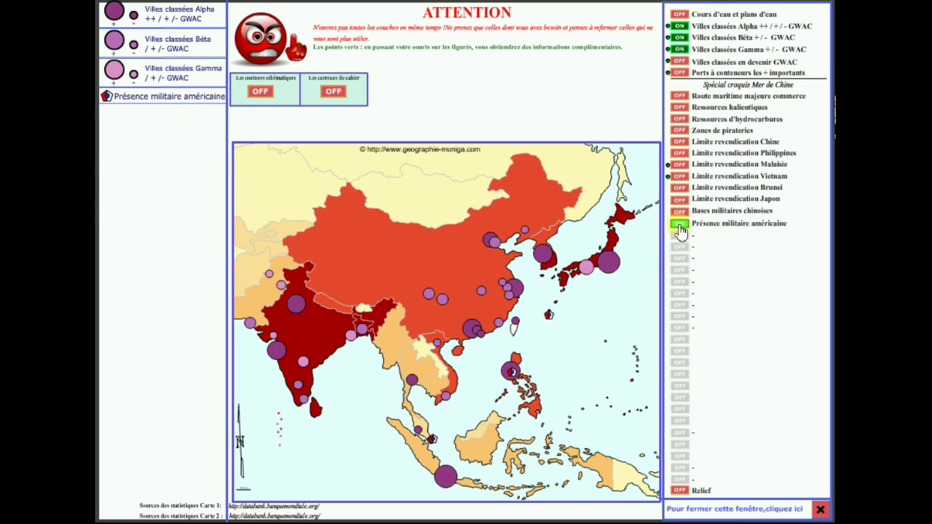
left_click(679, 228)
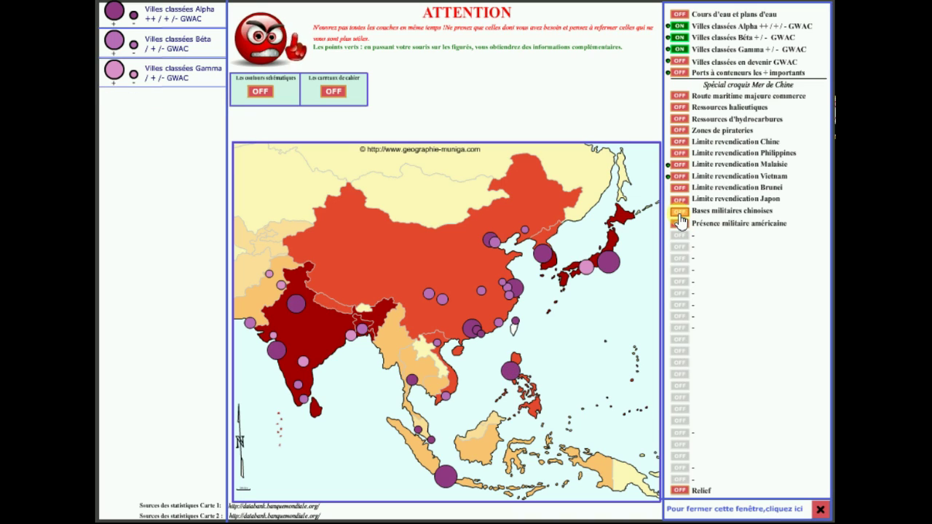
left_click(679, 214)
left_click(679, 214)
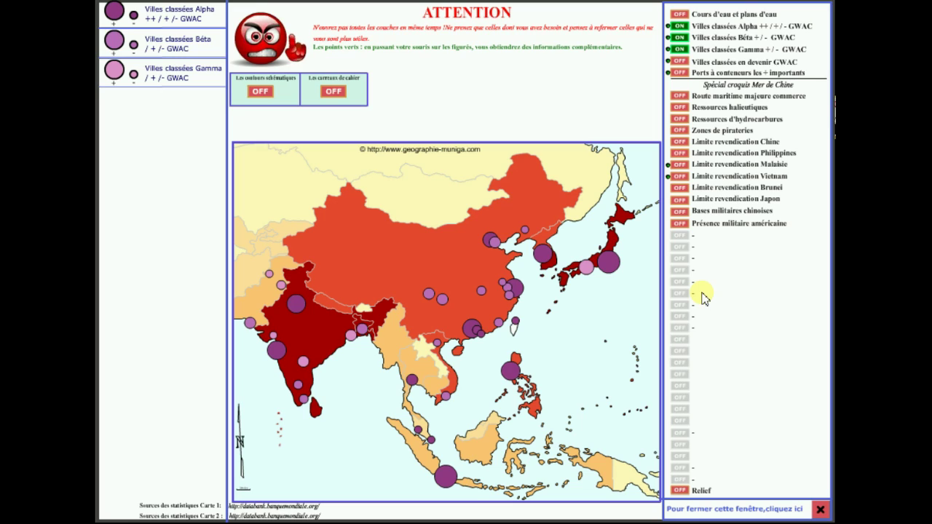
Step: Close the layer list, inspect the Alpha city circle at Beijing, and clear all data and layers from the map
left_click(820, 510)
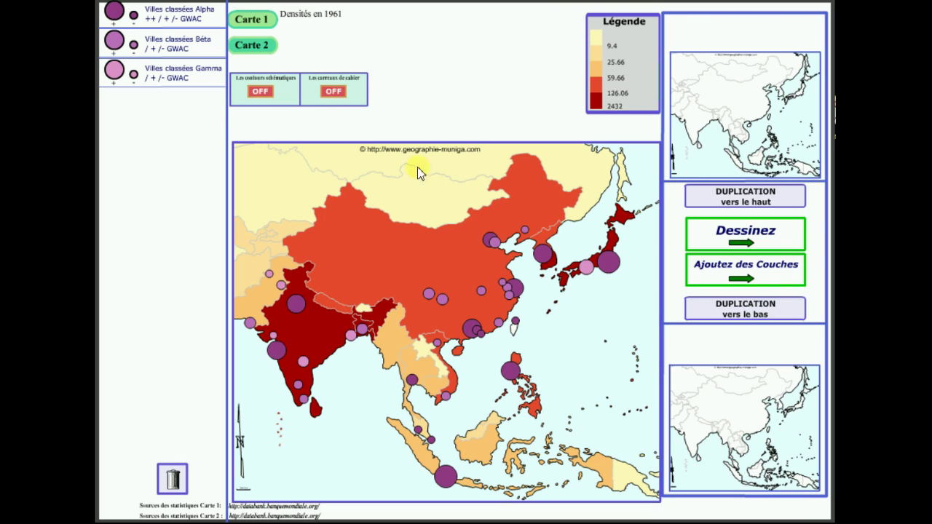
mouse_move(489, 245)
left_click(173, 480)
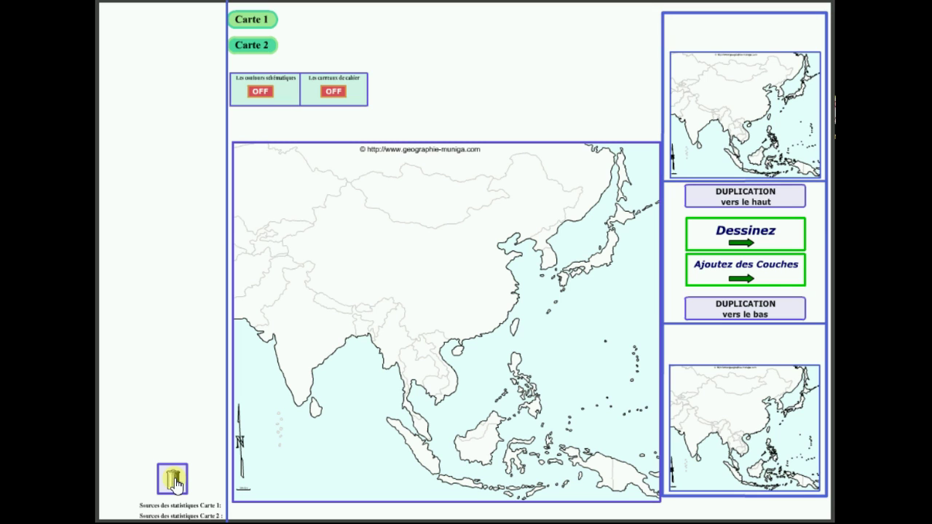
Step: Add the layers Relief, Cours d'eau et plans d'eau and Villes classées Alpha to the blank map and close the layer list
left_click(700, 278)
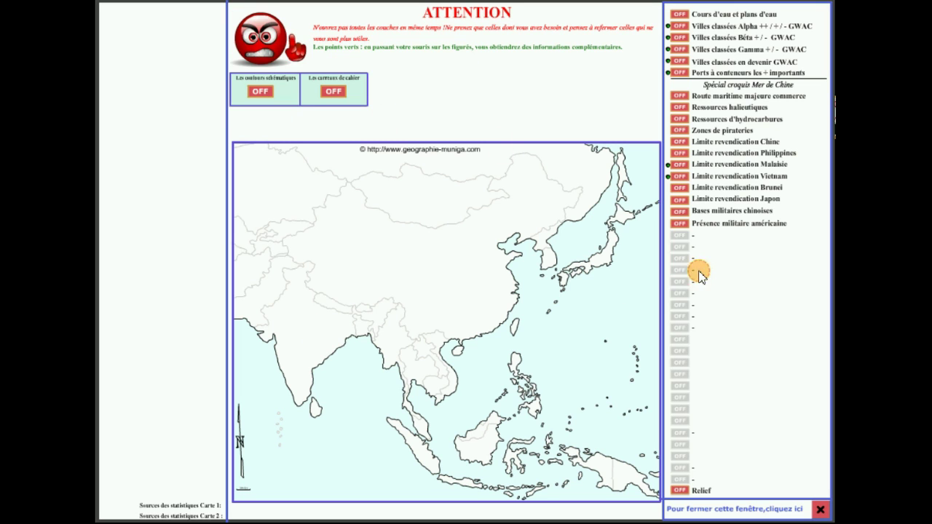
left_click(680, 491)
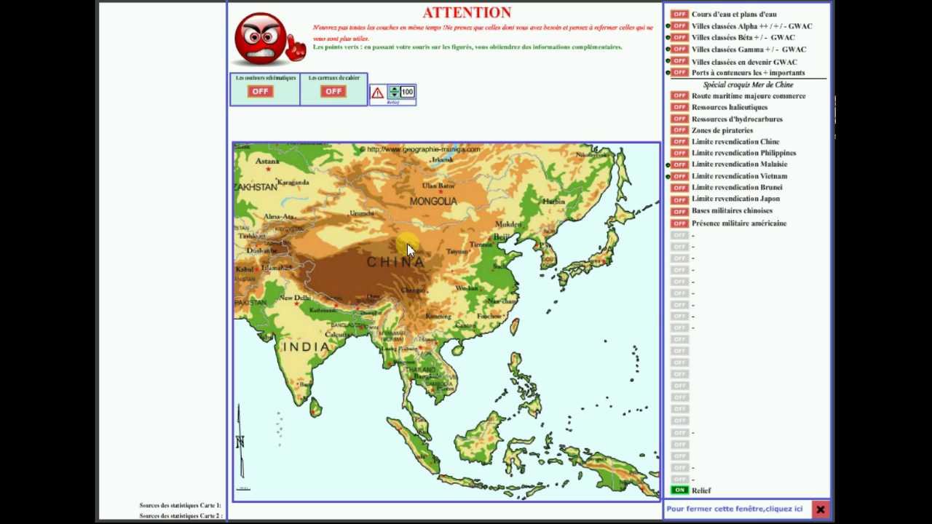
left_click(680, 15)
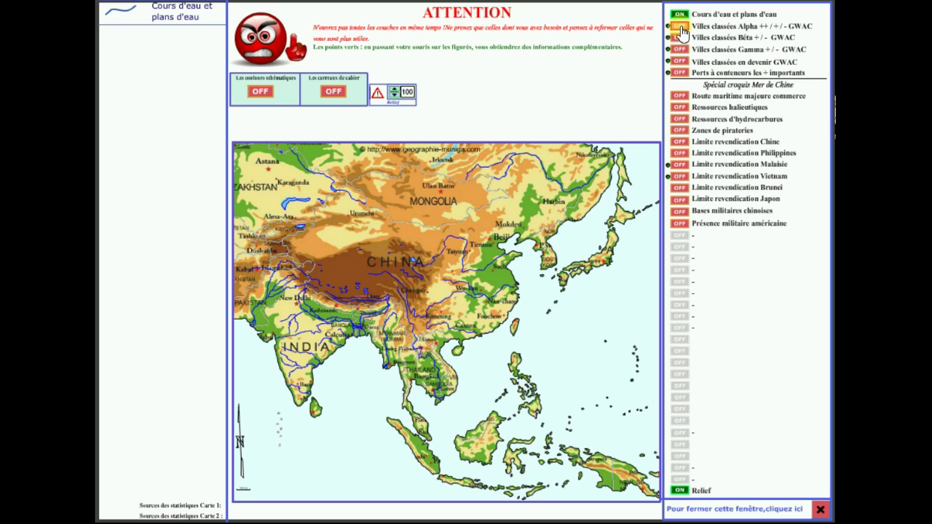
left_click(680, 26)
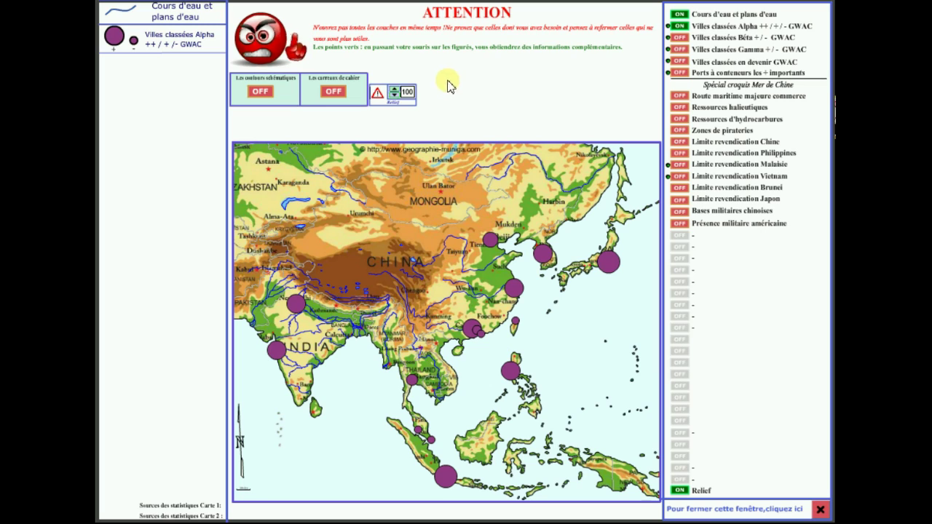
left_click(820, 513)
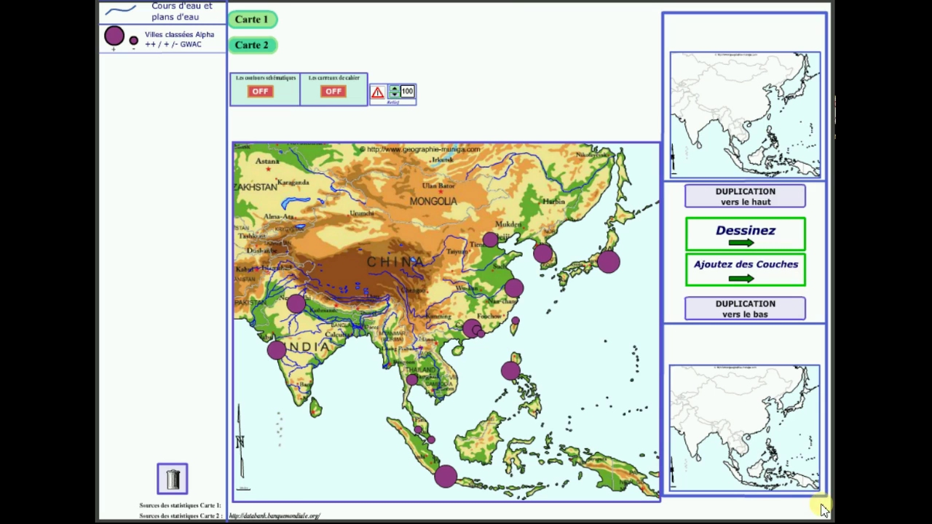
Step: Create Carte 1 from Densités - Croissance de la population with theme Densités en 1965, the yellow-to-red gradient and 5 paliers
left_click(275, 26)
left_click(344, 107)
left_click(338, 265)
left_click(219, 412)
left_click(427, 470)
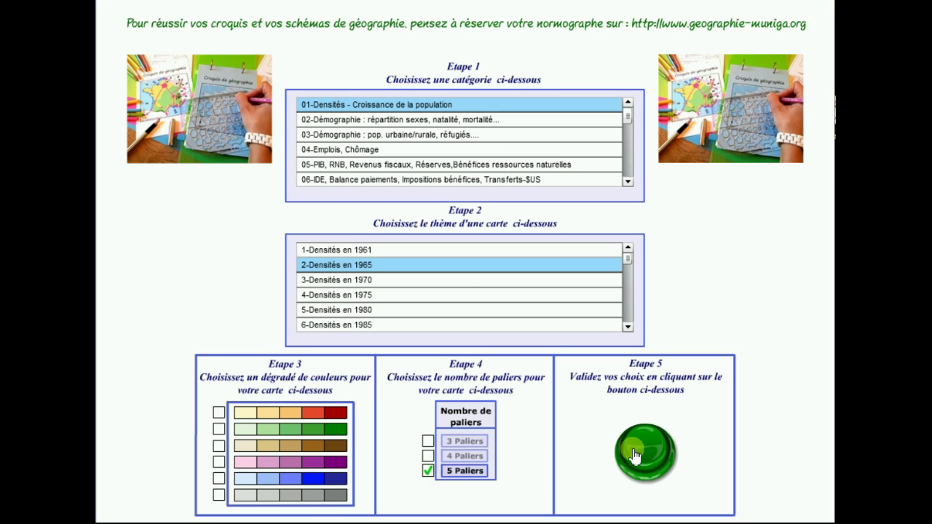
left_click(634, 446)
left_click(579, 350)
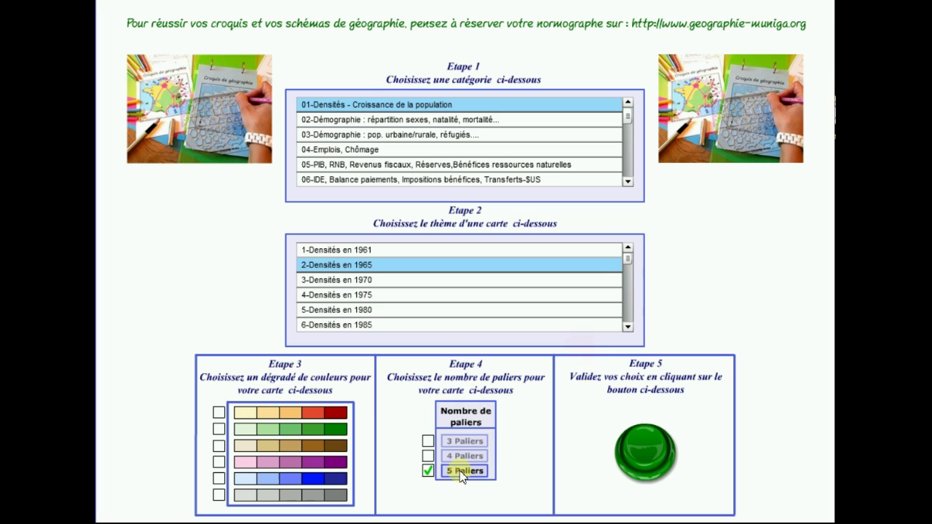
left_click(218, 412)
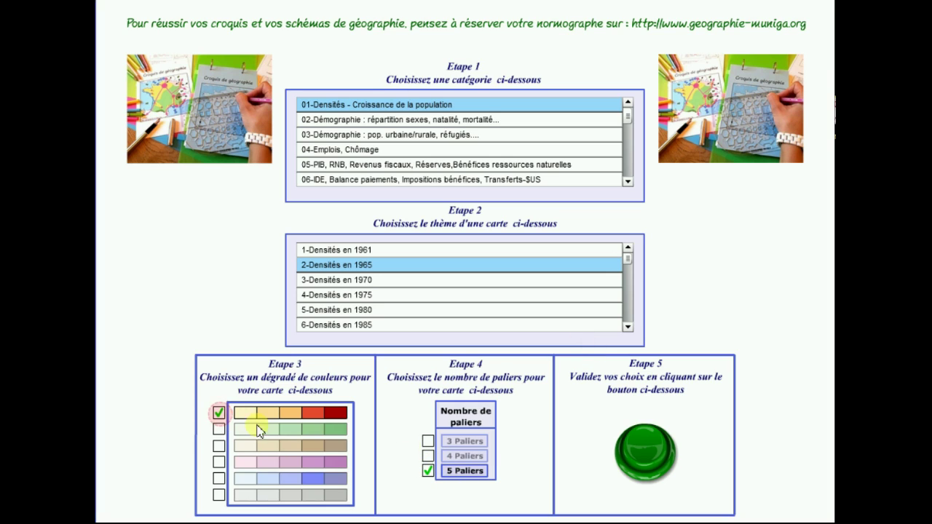
left_click(643, 451)
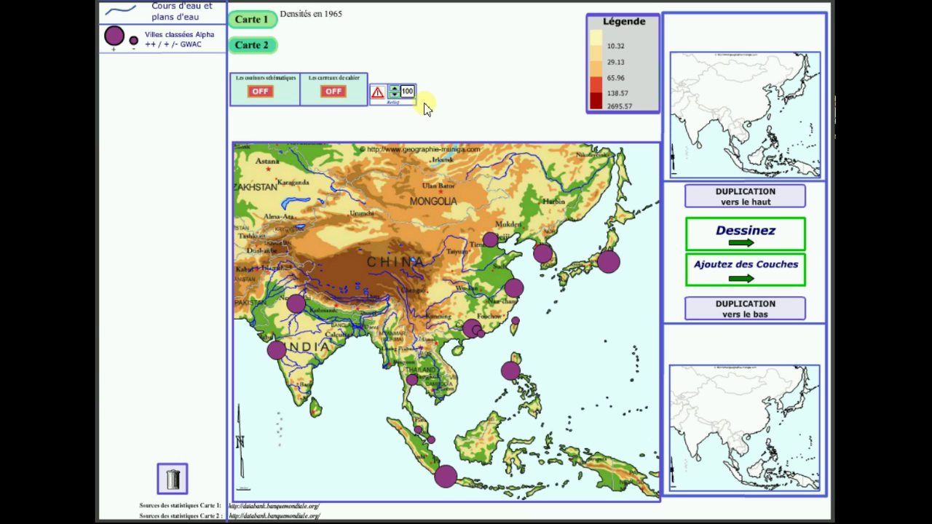
Step: Lower the Relief layer's opacity to 40 over the Densités en 1965 map
left_click(394, 98)
left_click(394, 98)
left_click(393, 97)
left_click(394, 98)
left_click(394, 98)
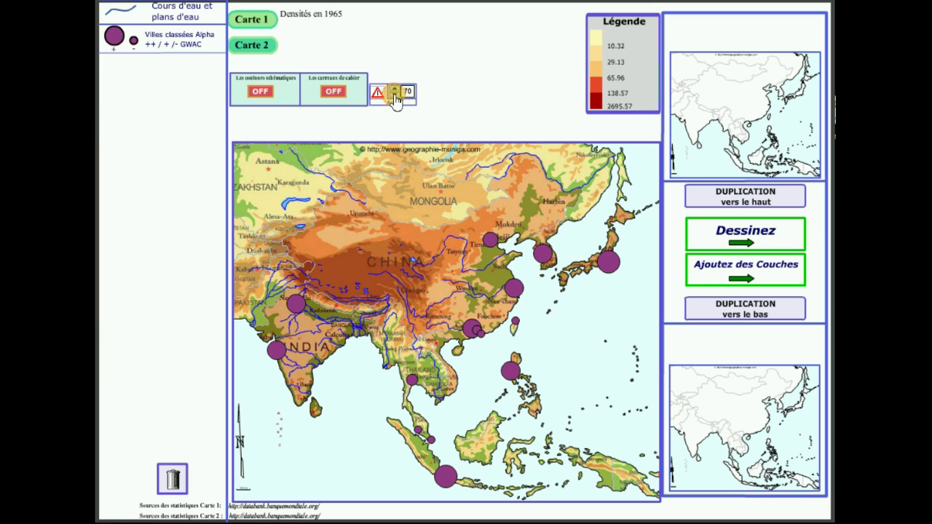
left_click(394, 98)
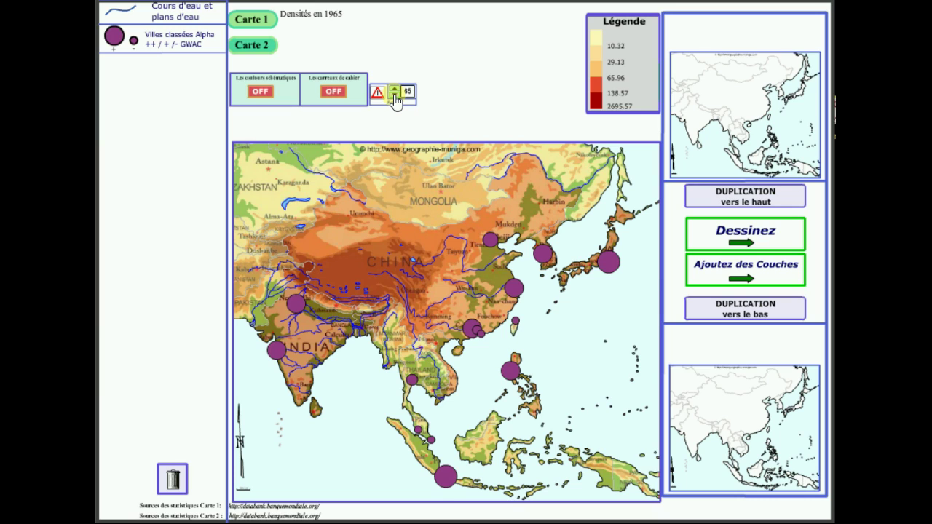
left_click(394, 97)
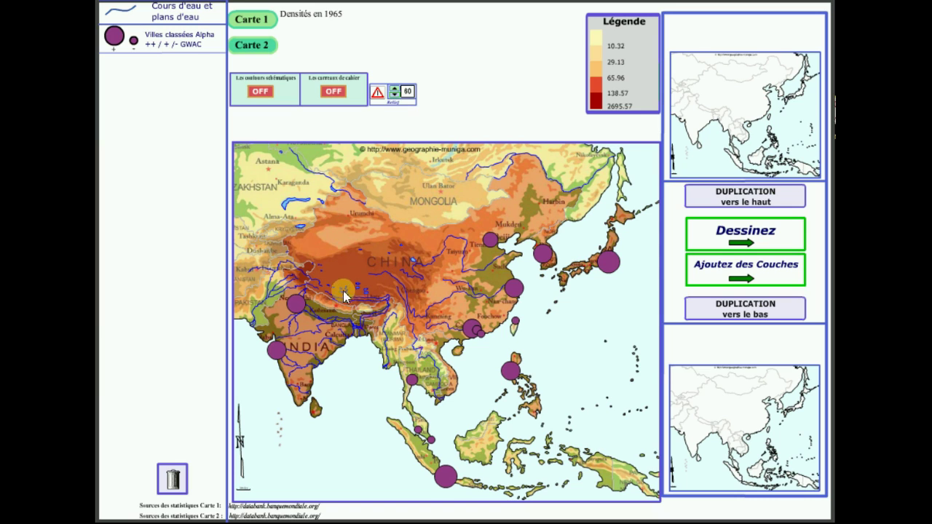
left_click(393, 98)
left_click(393, 98)
left_click(394, 98)
left_click(393, 97)
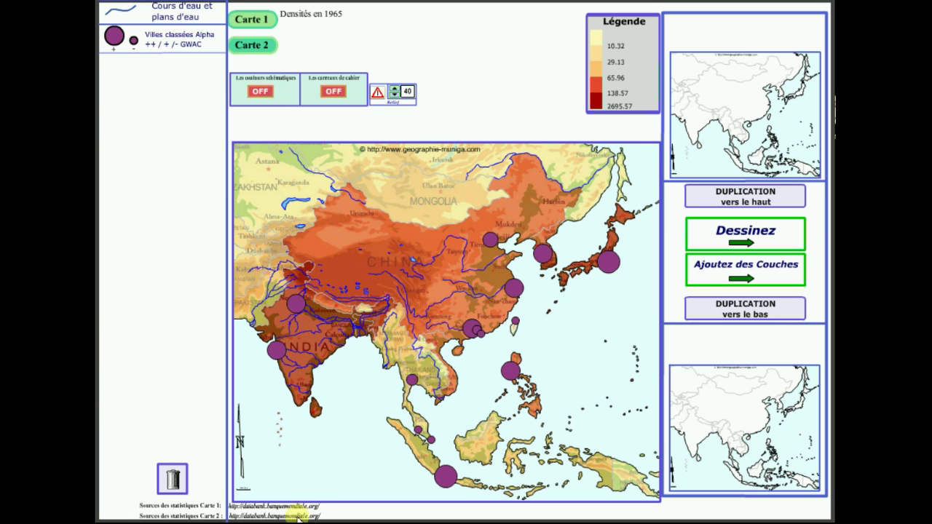
Step: Clear the map and recreate Carte 1 with the theme Densités en 1961, the yellow-to-red gradient and 5 paliers
left_click(175, 482)
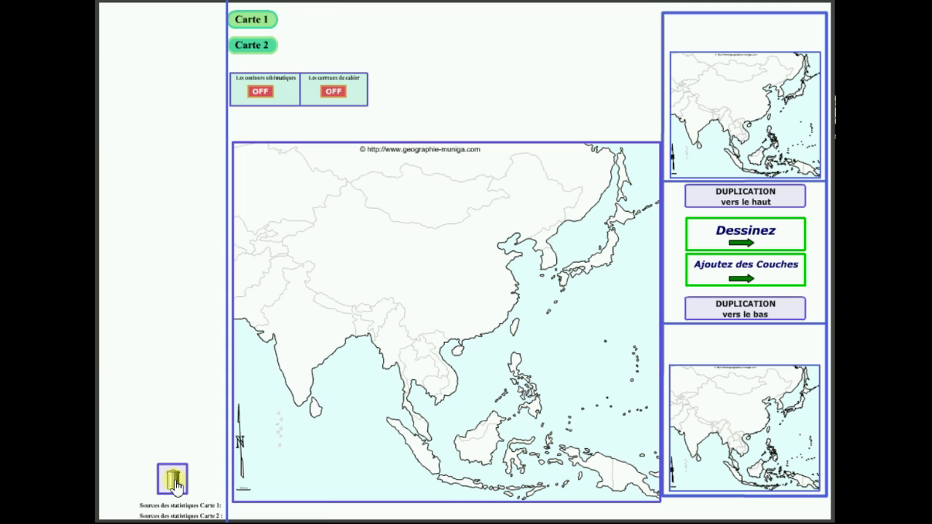
left_click(249, 22)
left_click(356, 104)
left_click(325, 251)
left_click(218, 412)
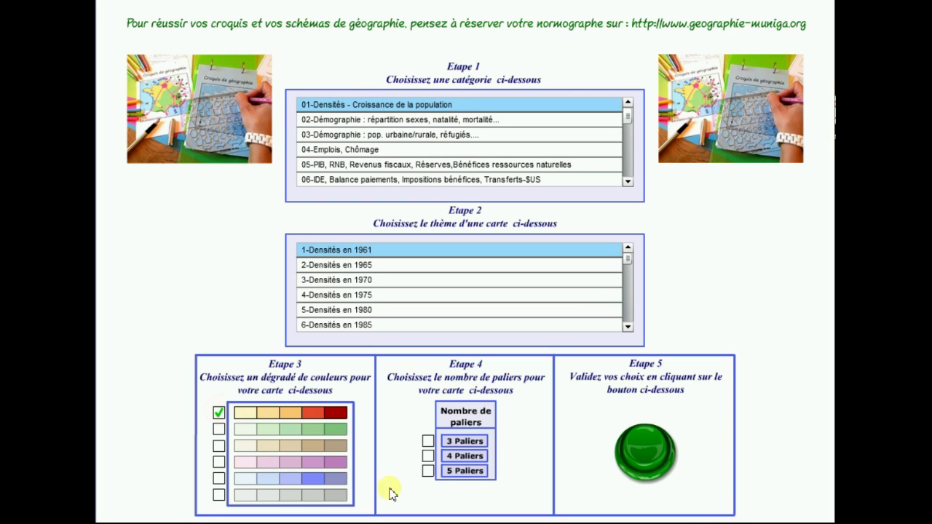
left_click(428, 471)
left_click(645, 449)
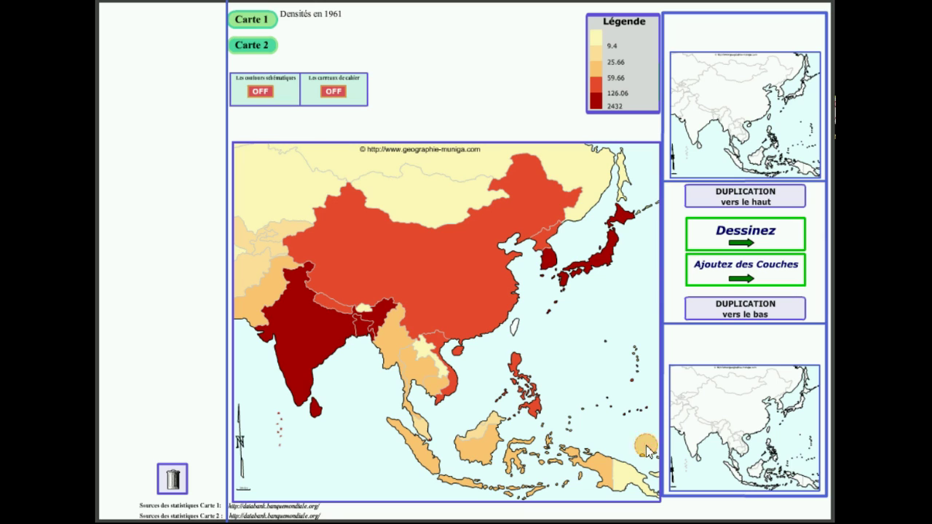
Step: Open the drawing tools, draw a green freehand stroke, straight line and arc around Japan, and delete all the drawings
left_click(710, 241)
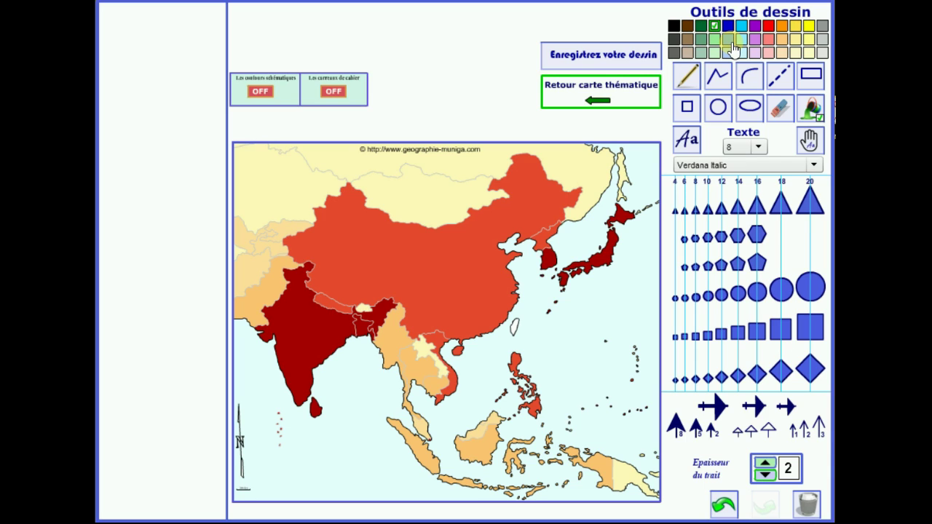
left_click(687, 75)
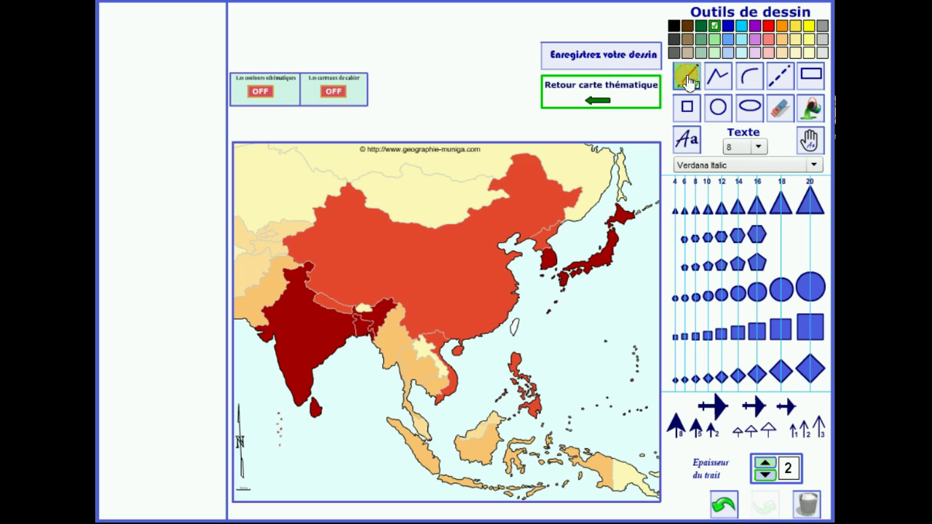
mouse_move(600, 186)
left_mouse_down()
mouse_move(572, 239)
mouse_move(555, 211)
left_mouse_up()
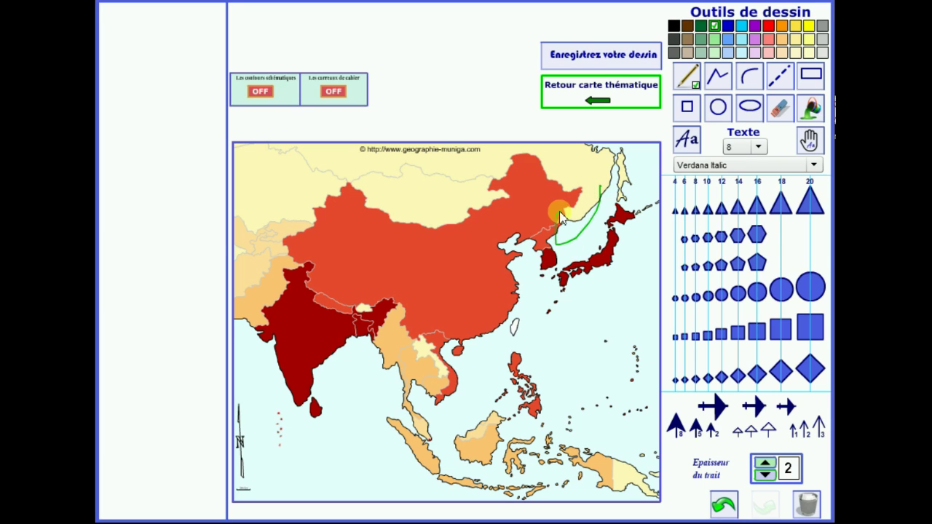
left_click(718, 76)
left_click(632, 168)
double_click(614, 277)
left_click(749, 75)
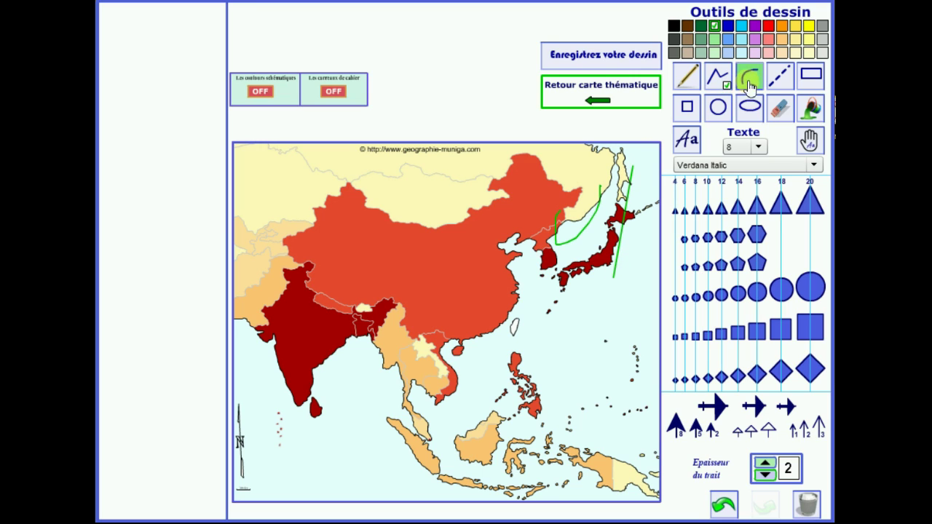
left_click_drag(539, 238, 591, 270)
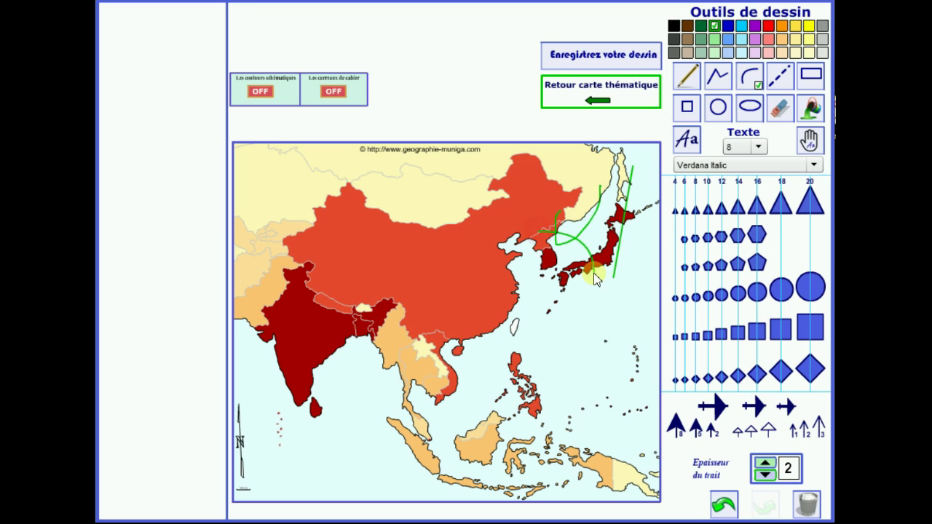
left_click(806, 508)
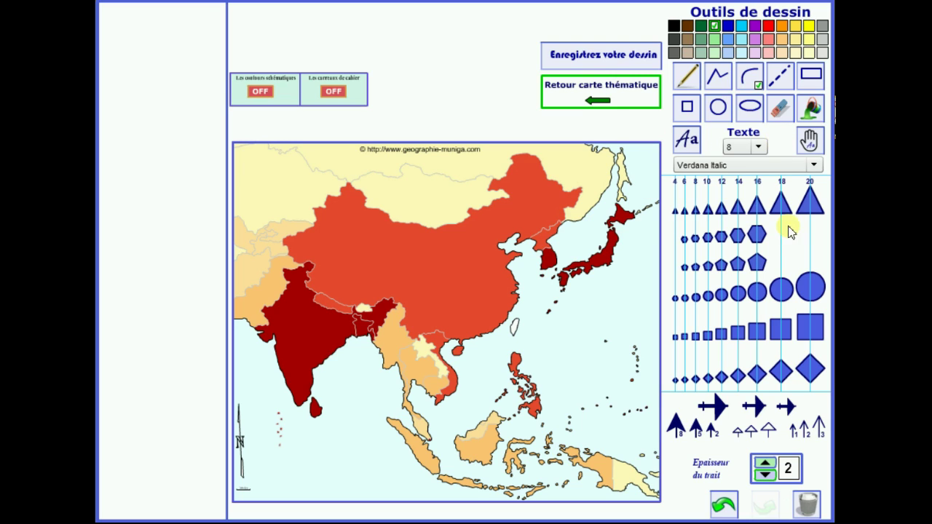
Step: Place a green size-14 triangle beside Hainan, fill it with green, and delete it
left_click(673, 25)
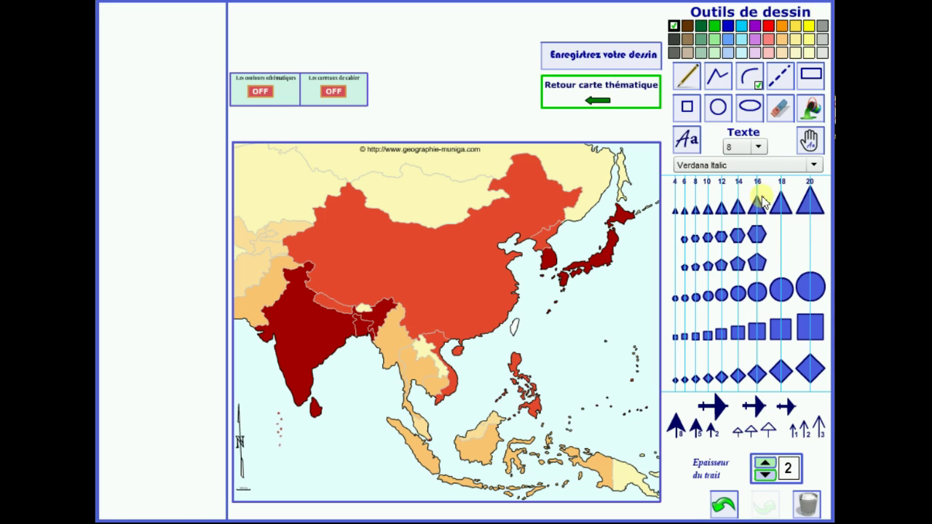
left_click(712, 28)
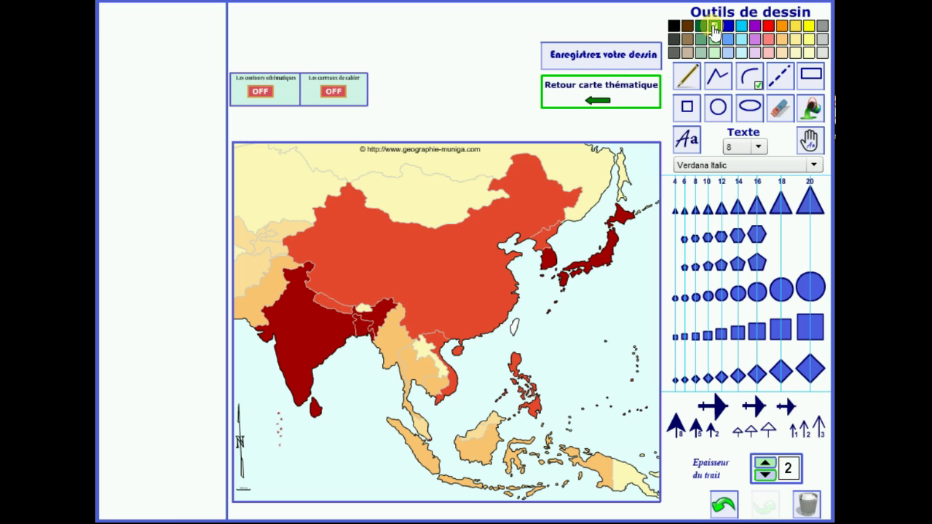
left_click(738, 211)
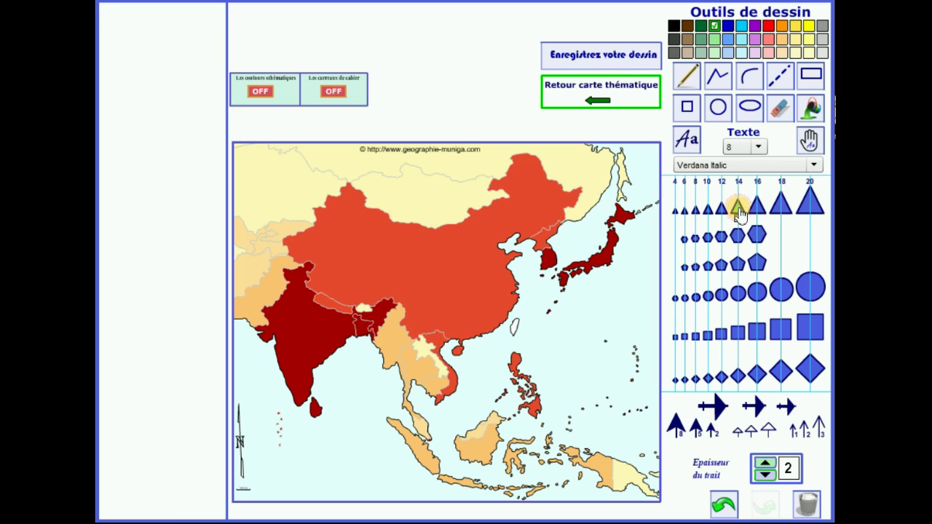
left_click(467, 356)
left_click(809, 108)
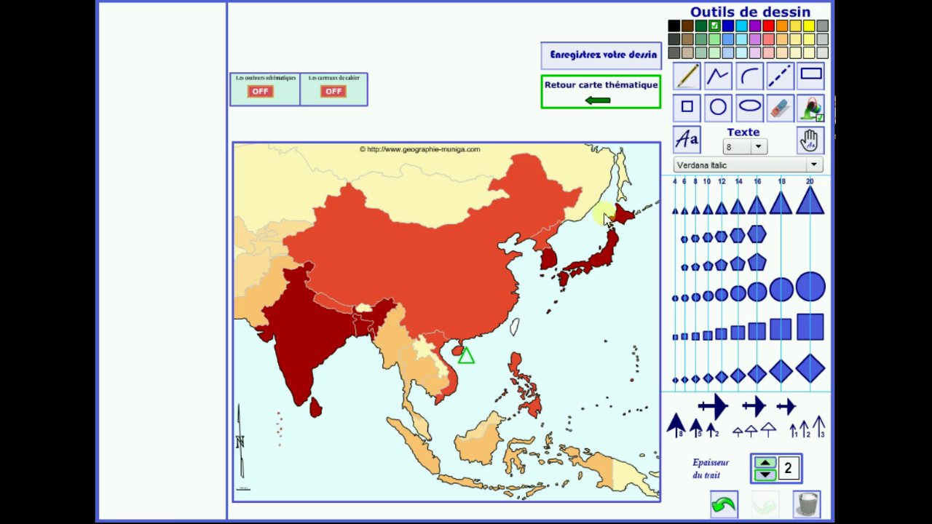
left_click(466, 361)
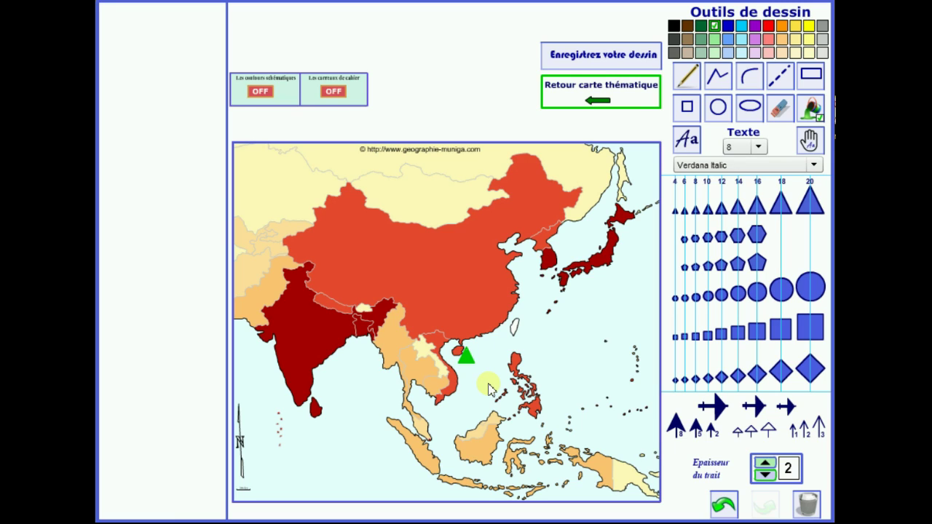
left_click(808, 507)
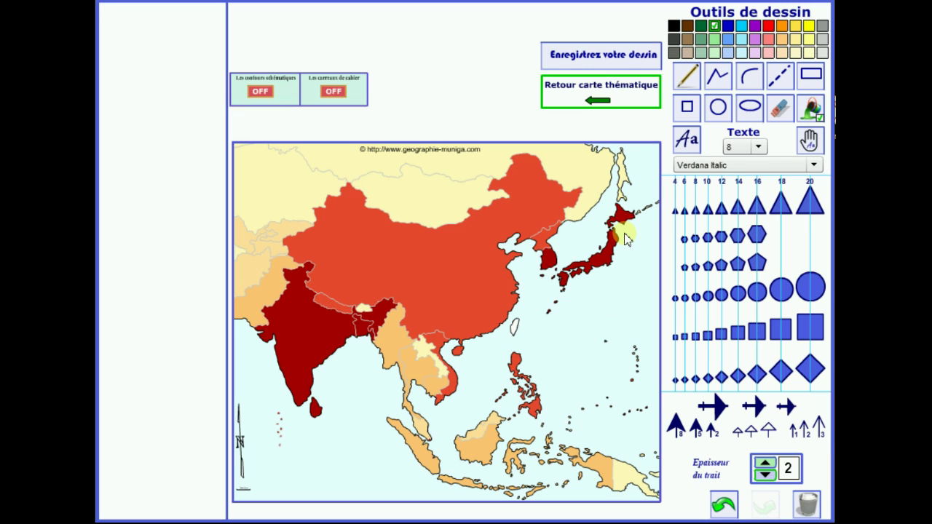
Step: Turn on the schematic outlines and draw a black freehand boundary around China, running down to southern Vietnam
left_click(260, 92)
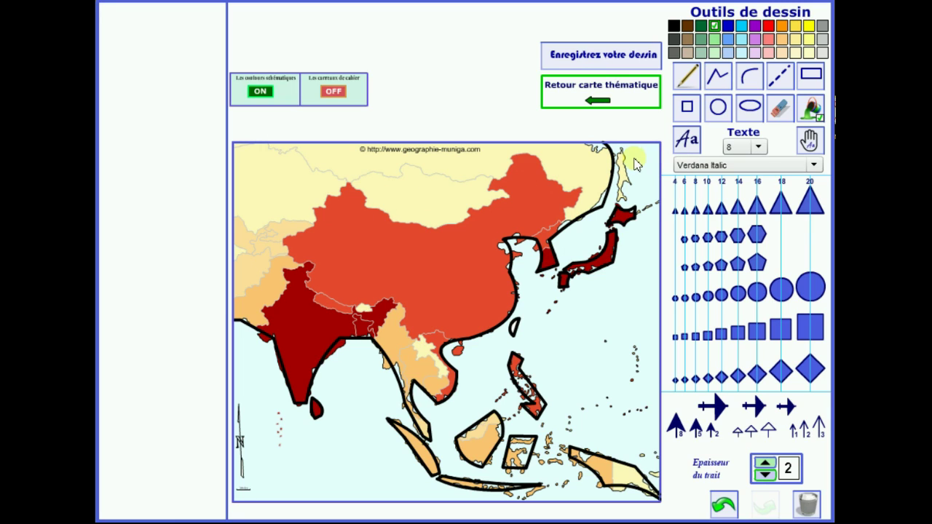
left_click(688, 81)
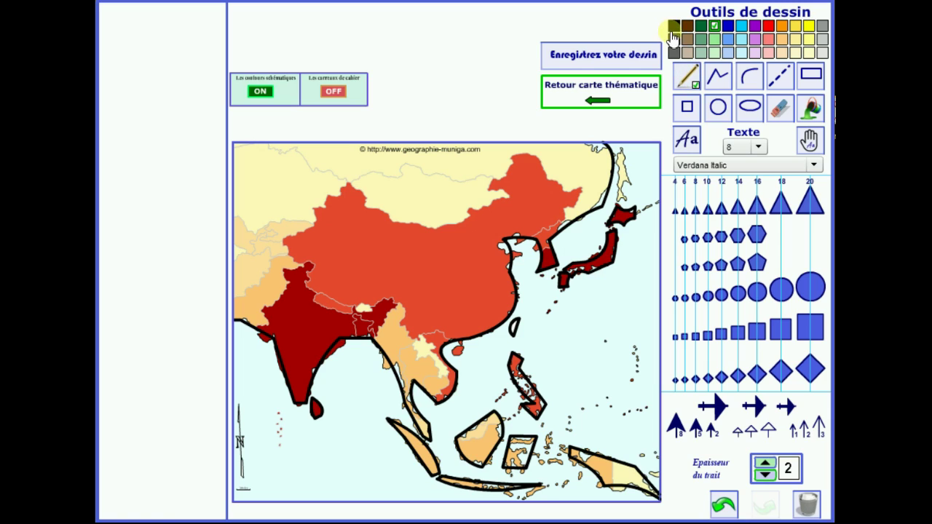
mouse_move(591, 210)
left_mouse_down()
mouse_move(542, 164)
mouse_move(496, 191)
mouse_move(423, 195)
mouse_move(293, 224)
mouse_move(296, 283)
mouse_move(381, 309)
mouse_move(431, 344)
mouse_move(447, 372)
mouse_move(433, 399)
left_mouse_up()
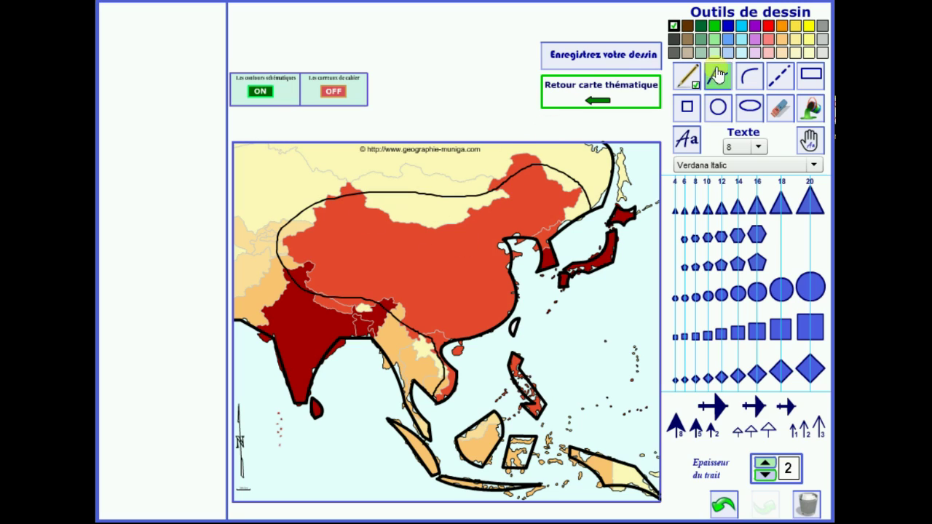
Step: Fill the outlined China area and the coastal strip of southern Vietnam with light red
left_click(767, 39)
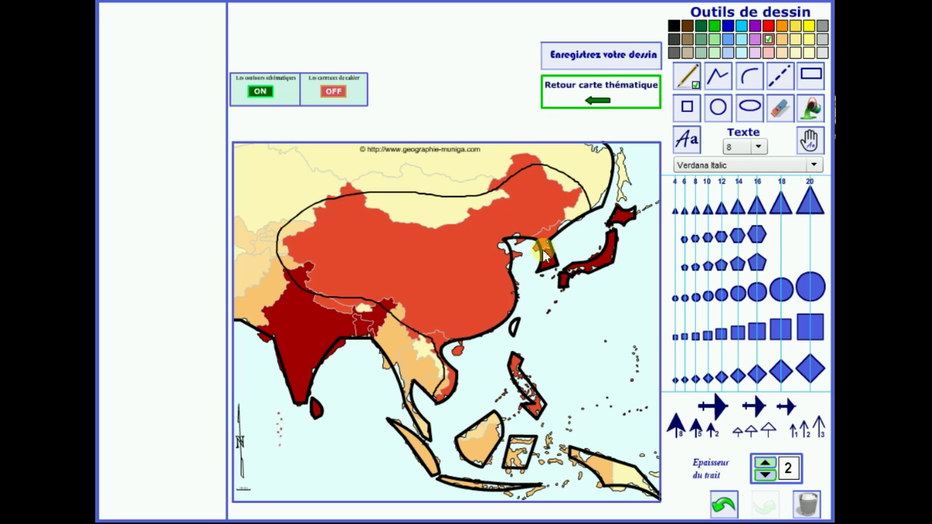
left_click(810, 109)
left_click(406, 275)
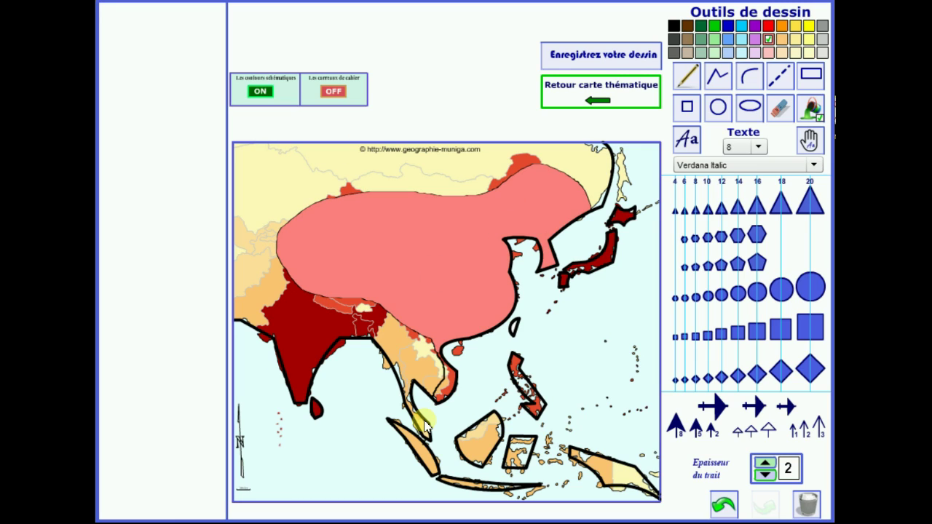
left_click(448, 385)
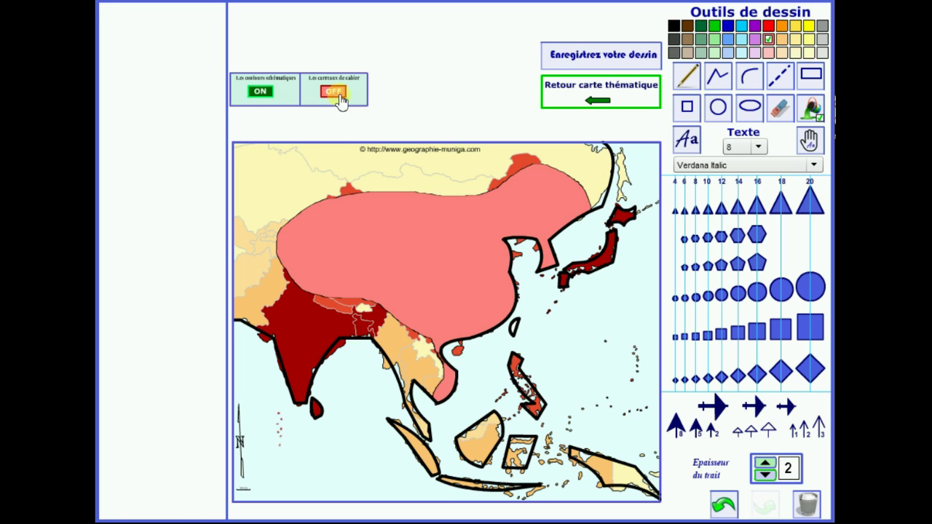
Step: Turn off the schematic outlines and recolour the filled China and southern Vietnam areas yellow
left_click(259, 93)
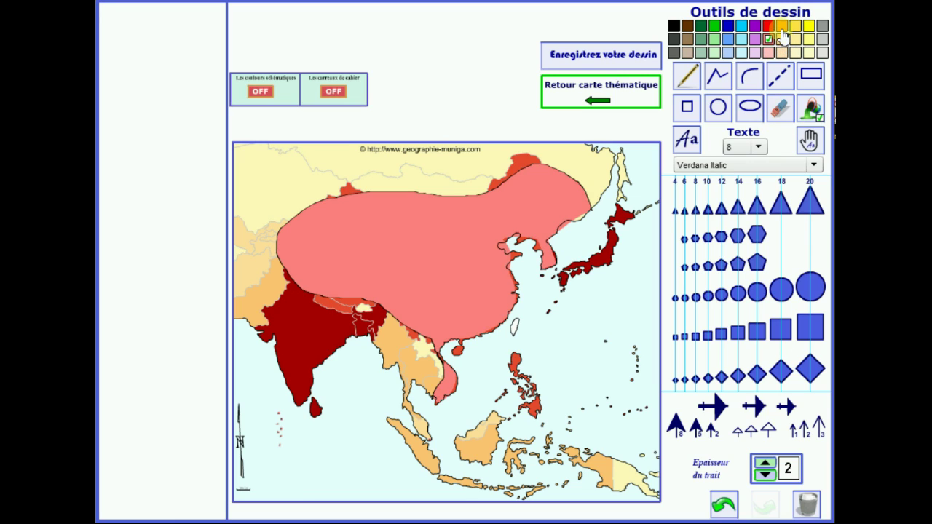
left_click(808, 26)
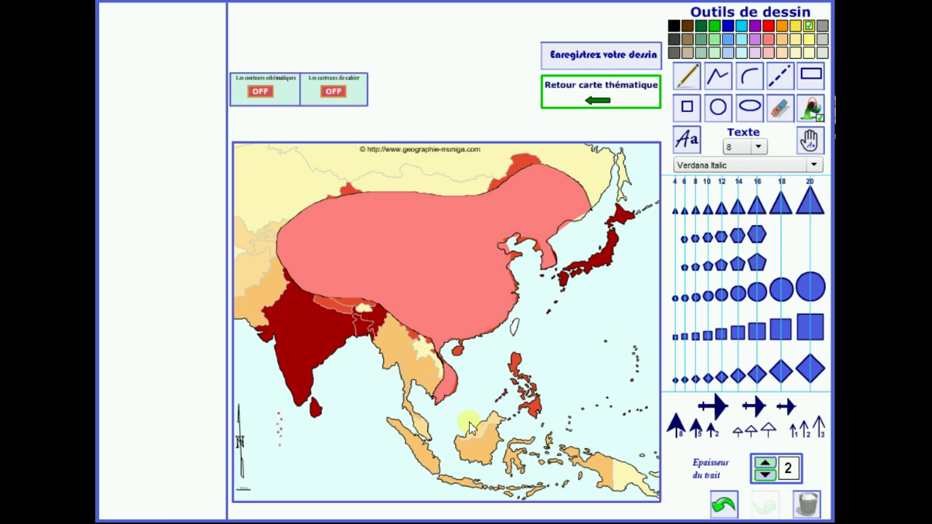
left_click(446, 378)
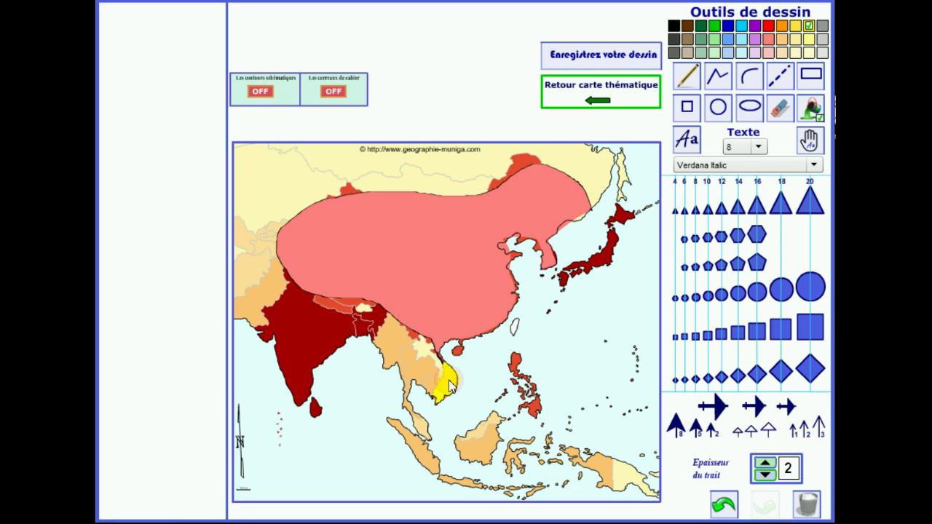
left_click(441, 345)
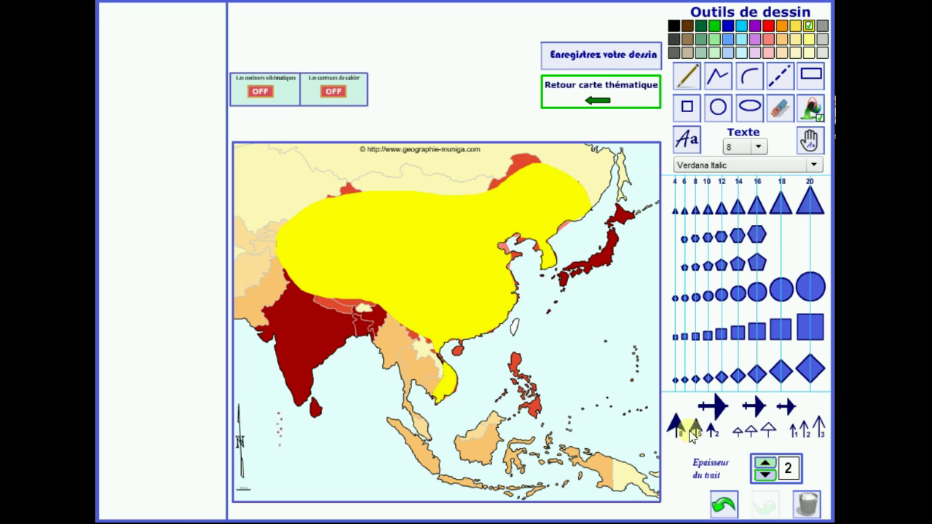
Step: Draw blue arrows in several styles over the Indian Ocean, east of the Philippines, south of Japan and in the South China Sea
left_click(727, 25)
left_click(697, 430)
left_click_drag(316, 473, 354, 393)
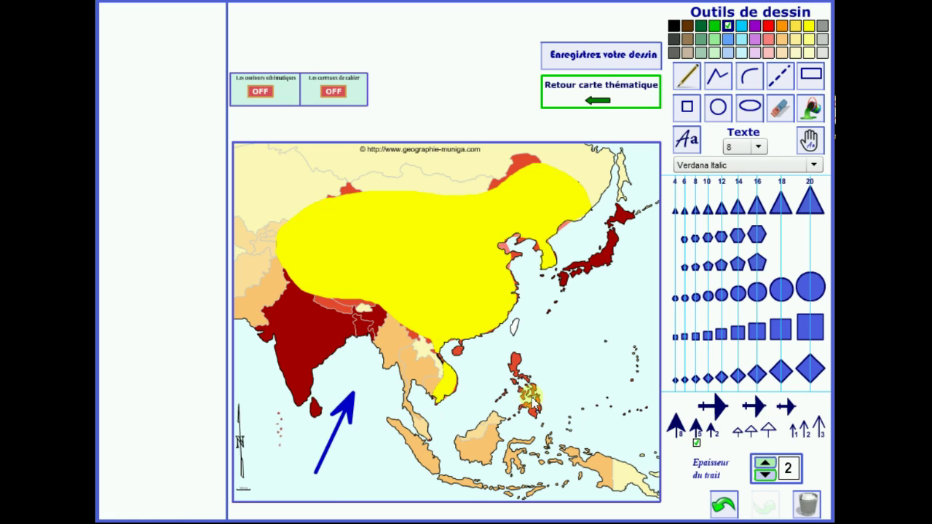
left_click_drag(583, 389, 601, 300)
left_click(768, 430)
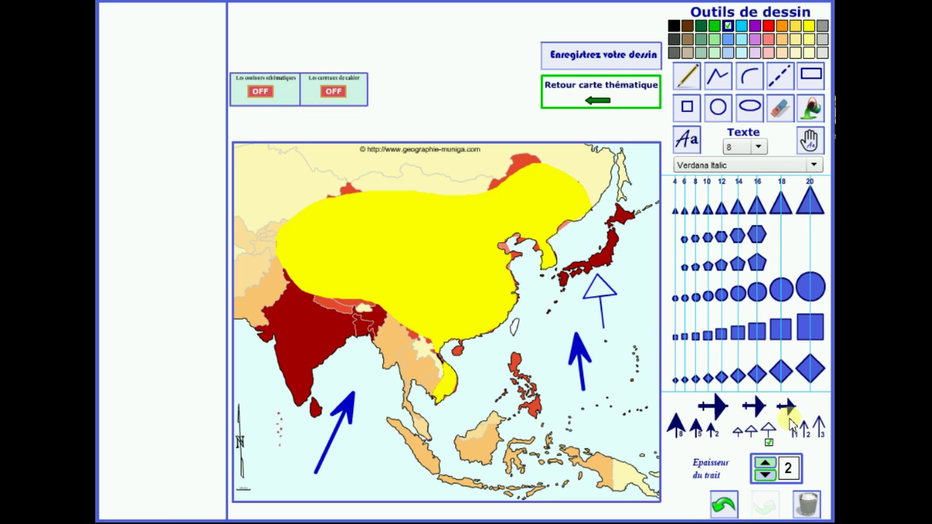
left_click(803, 428)
left_click_drag(464, 416, 487, 363)
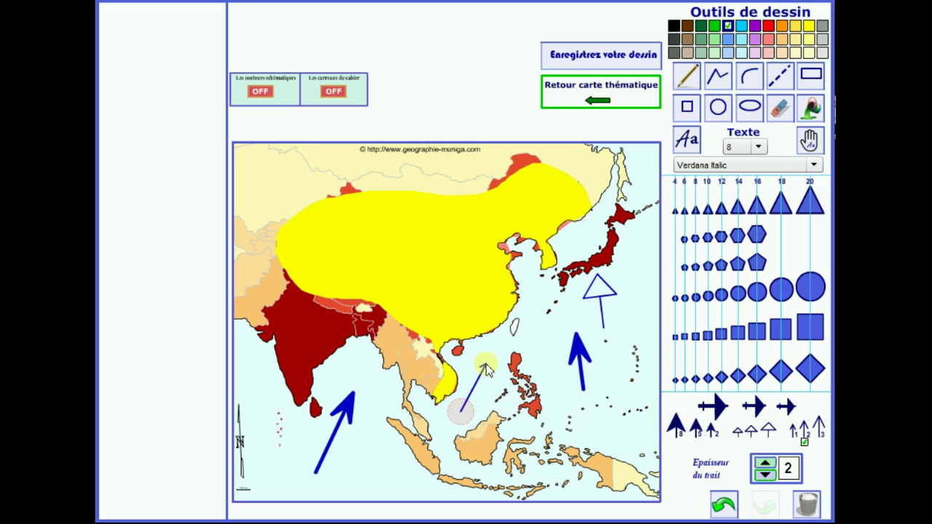
Step: Place the largest solid horizontal arrow in dark grey over southern Japan, undoing and repeating the placement, and save the drawing
left_click(713, 406)
left_click(674, 38)
left_click(604, 271)
left_click(739, 502)
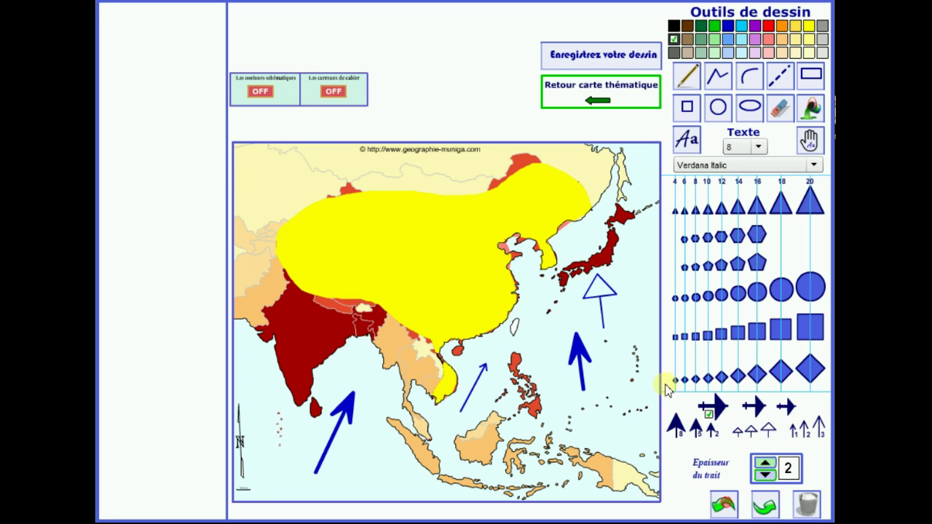
left_click(610, 263)
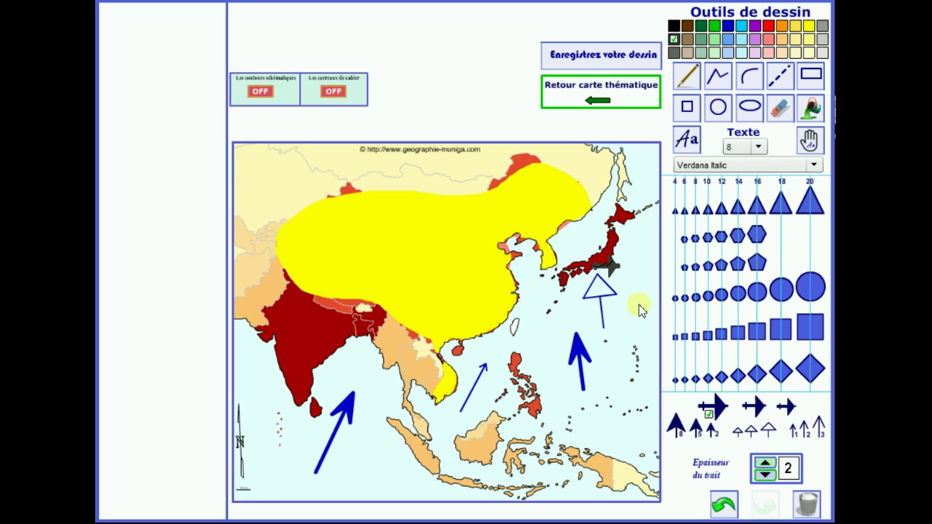
left_click(599, 58)
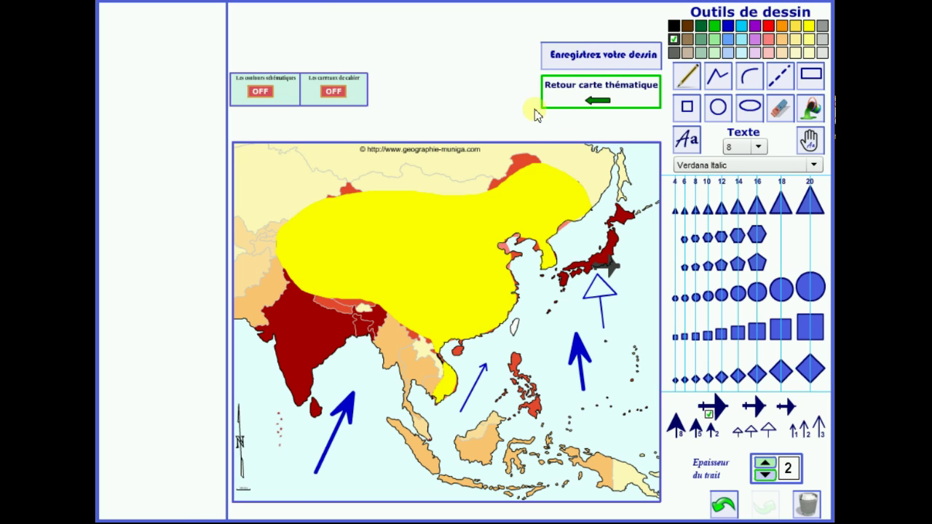
Step: Check the thematic map against the annotated drawing, and delete all the drawings before returning to the thematic map
left_click(576, 94)
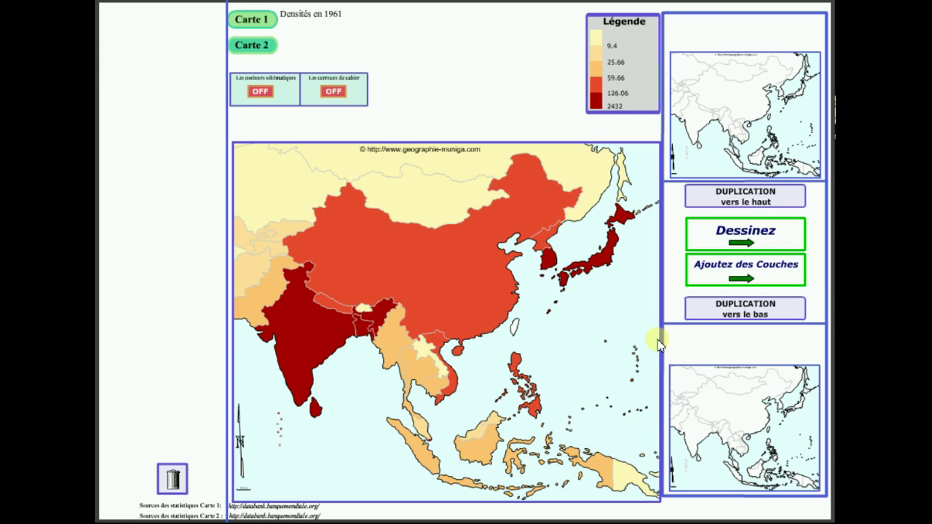
left_click(699, 244)
left_click(710, 240)
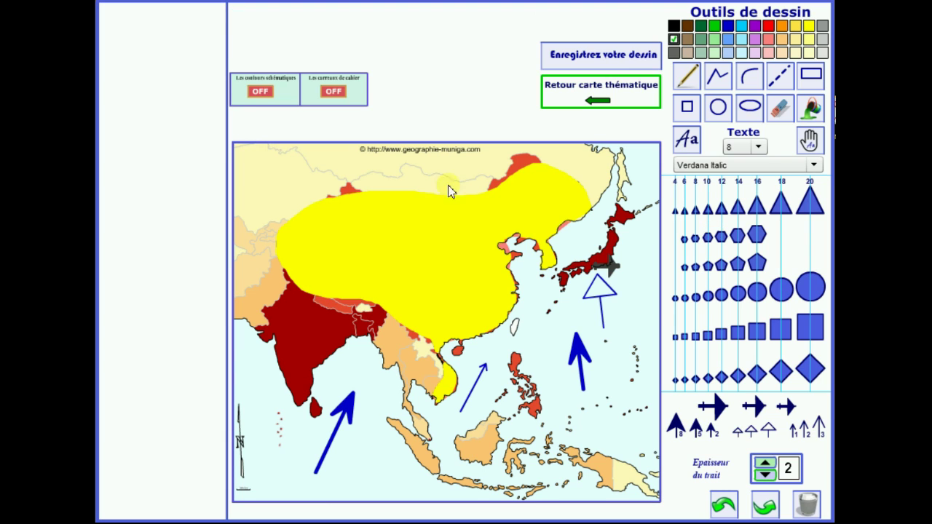
left_click(777, 511)
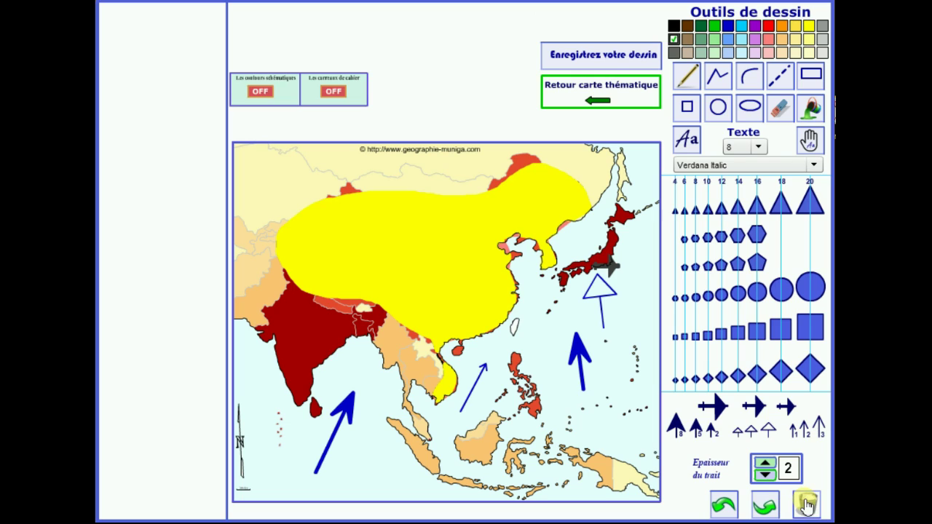
left_click(806, 505)
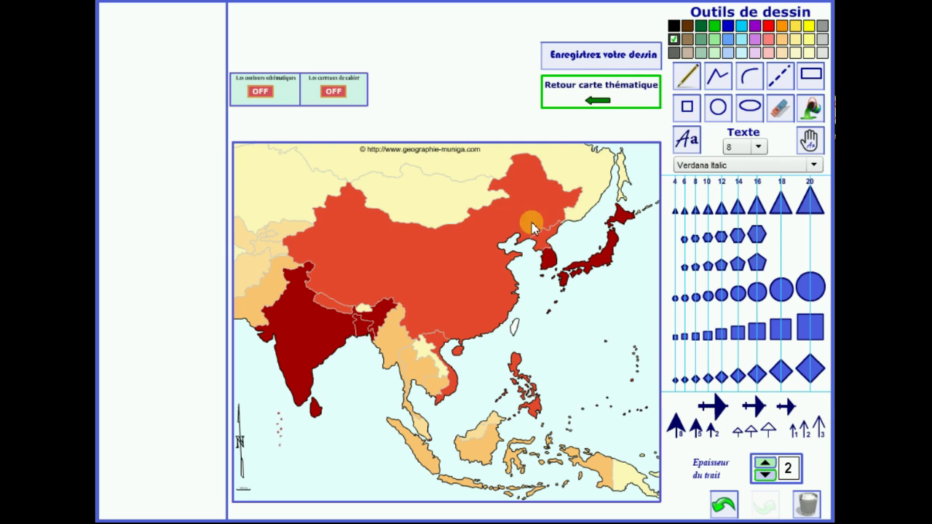
left_click(590, 100)
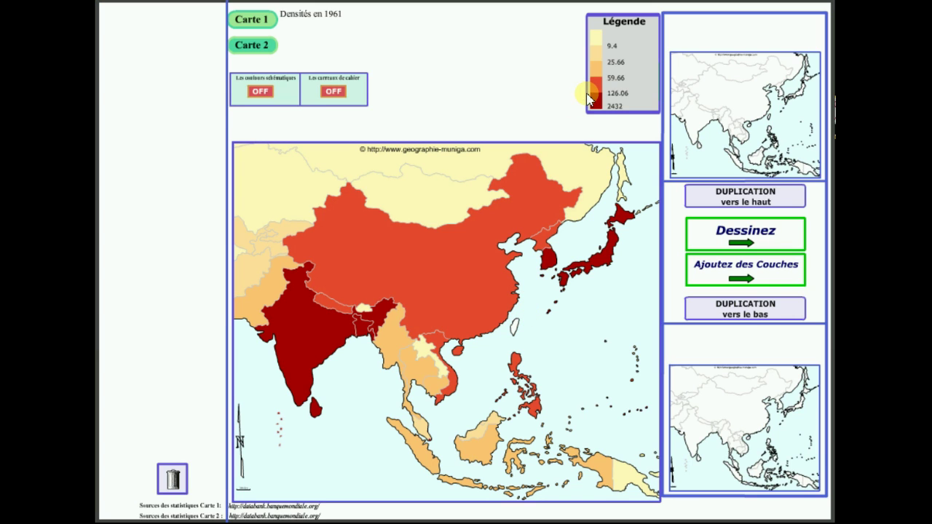
Step: Add the Cours d'eau et plans d'eau layer to the Densités en 1961 map and close the layer list
mouse_move(441, 224)
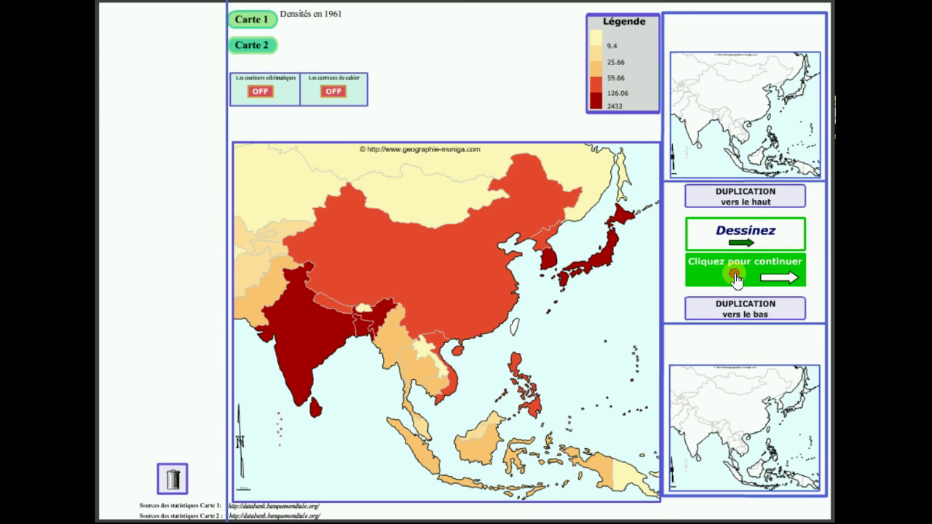
left_click(734, 275)
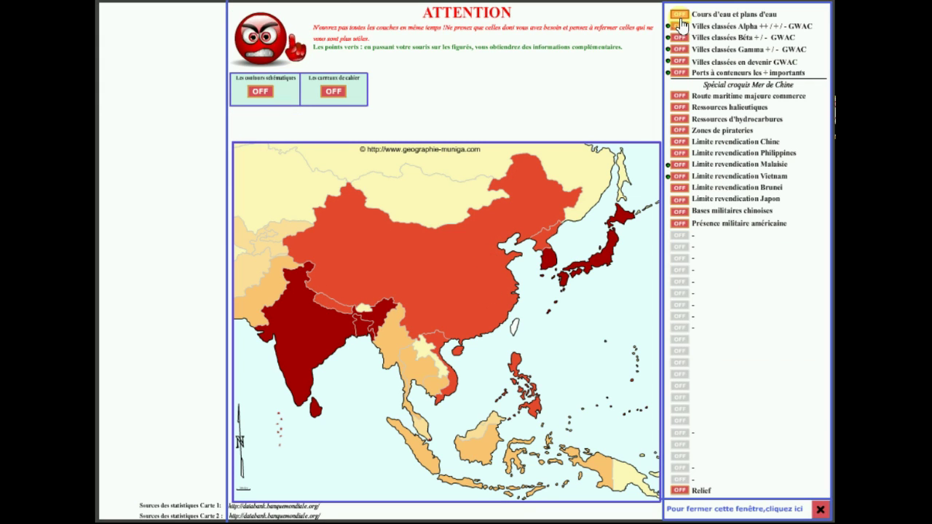
left_click(679, 14)
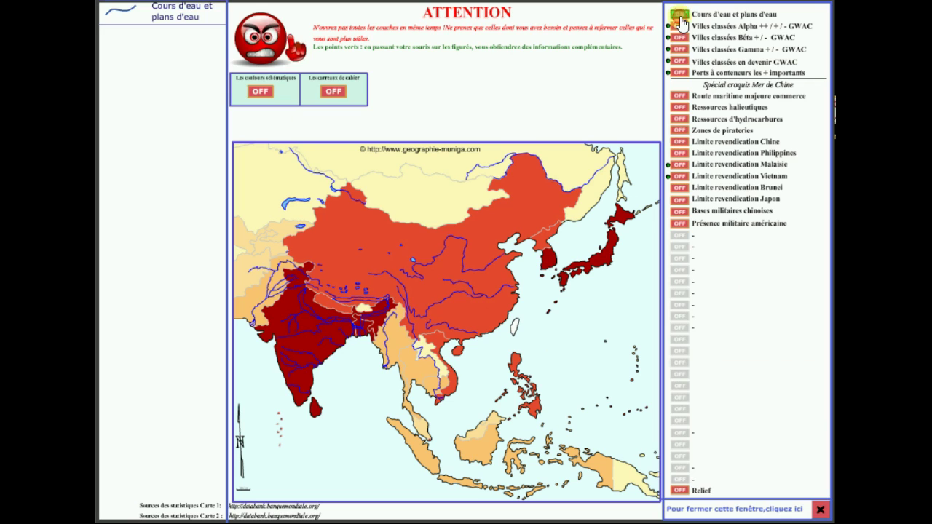
left_click(824, 512)
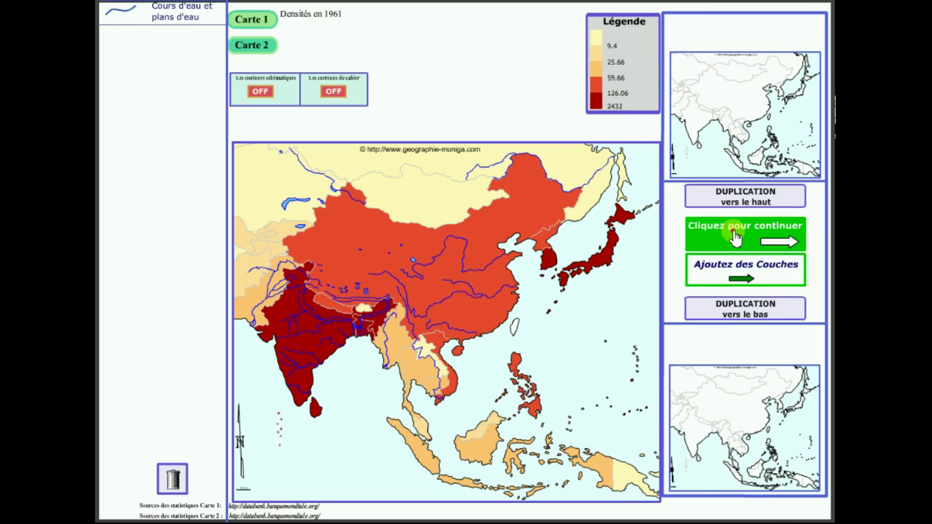
Step: View the map with its water layer in the drawing tools and return to the thematic map
left_click(730, 230)
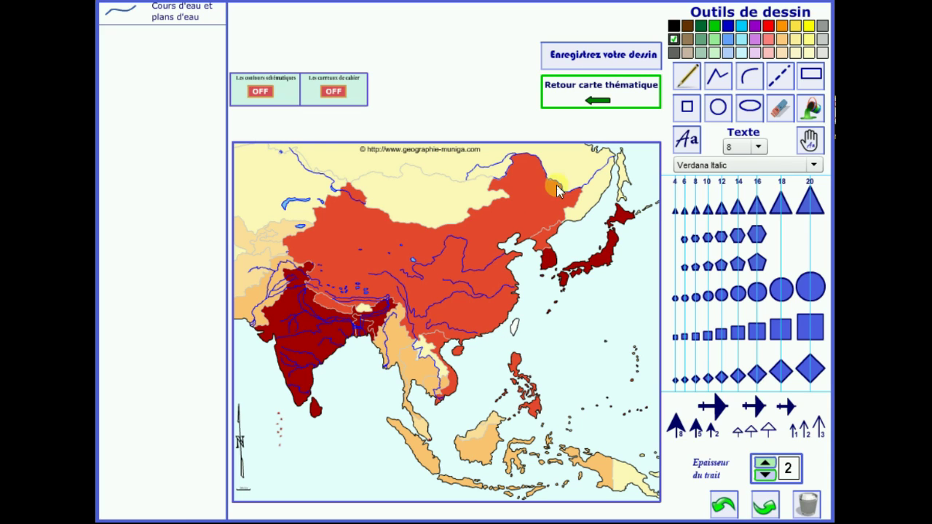
left_click(582, 94)
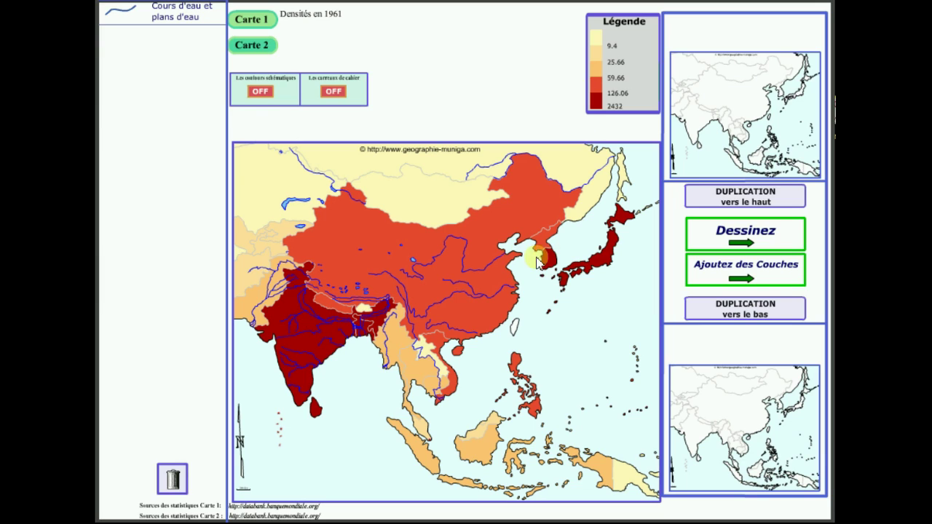
mouse_move(516, 230)
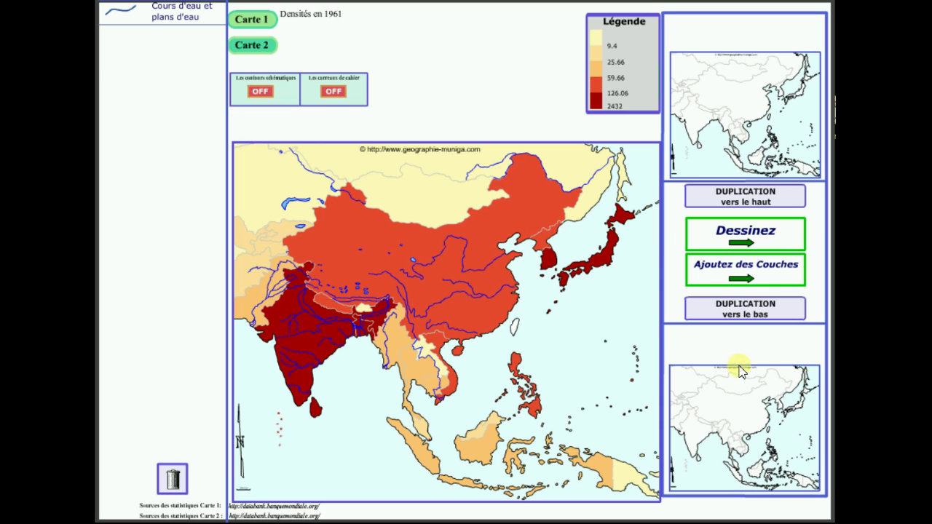